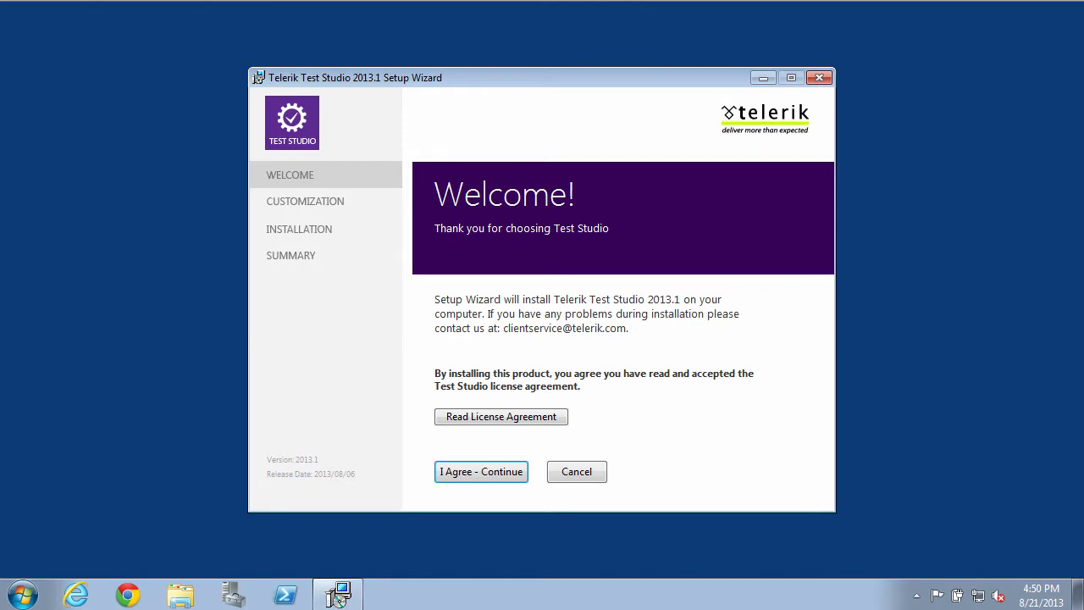
Accept the Test Studio license agreement and add the Scheduling Server and Storage Service to the features installed on the local hard drive.
{"action": "left_click", "coordinate": [477, 474]}
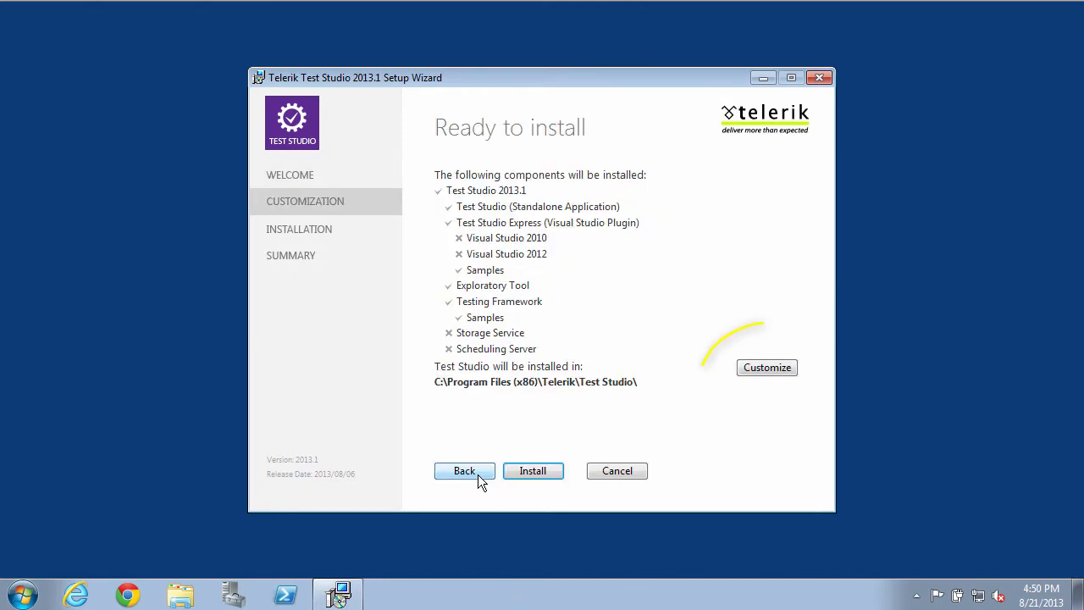
{"action": "left_click", "coordinate": [774, 365]}
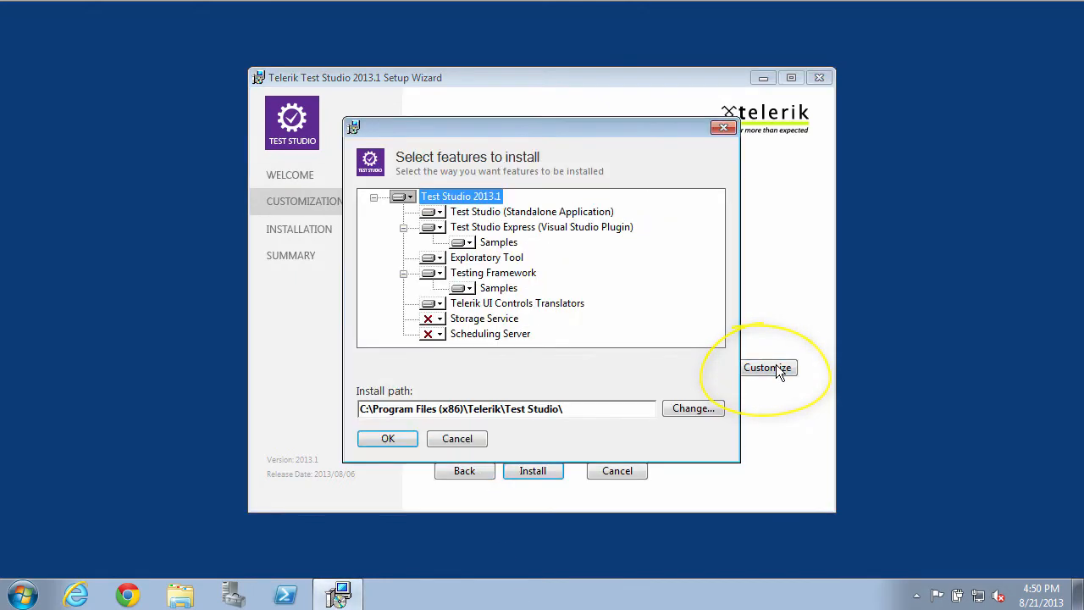
{"action": "left_click", "coordinate": [433, 334]}
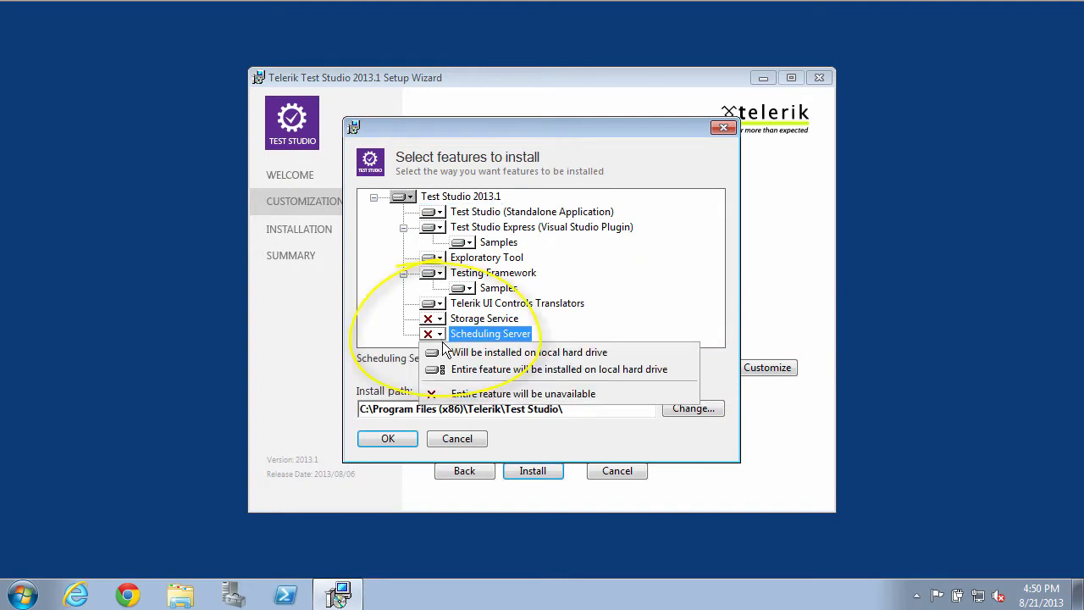
{"action": "left_click", "coordinate": [449, 350]}
{"action": "left_click", "coordinate": [438, 320]}
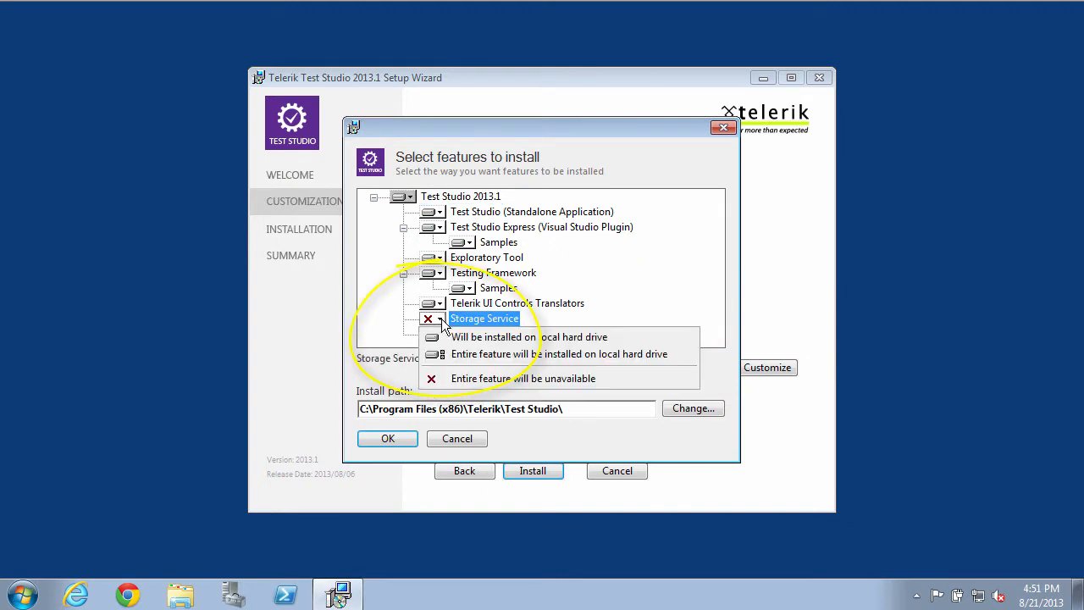
{"action": "left_click", "coordinate": [445, 336]}
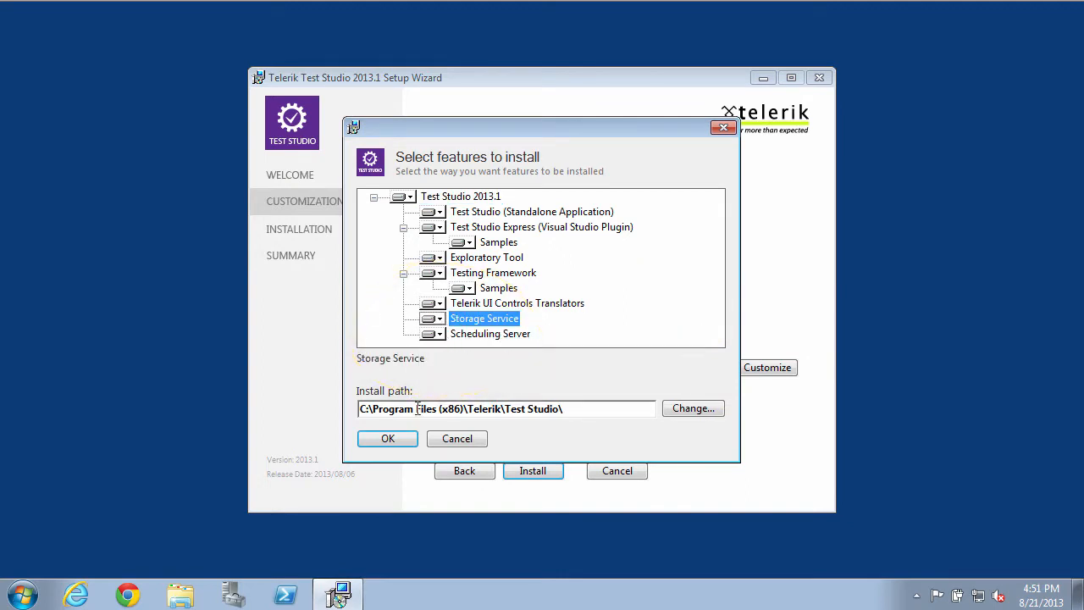
{"action": "left_click", "coordinate": [388, 438]}
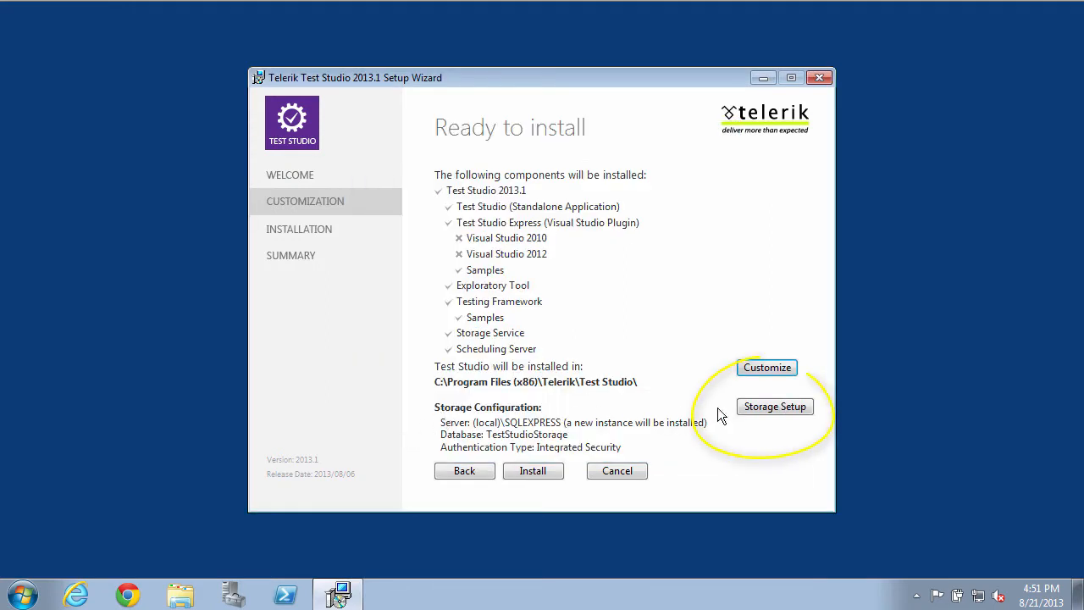
Configure the Storage Service to download and install Microsoft SQL Server 2008 Express automatically, with instance SQLEXPRESS and database TestStudioStorage.
{"action": "left_click", "coordinate": [787, 408]}
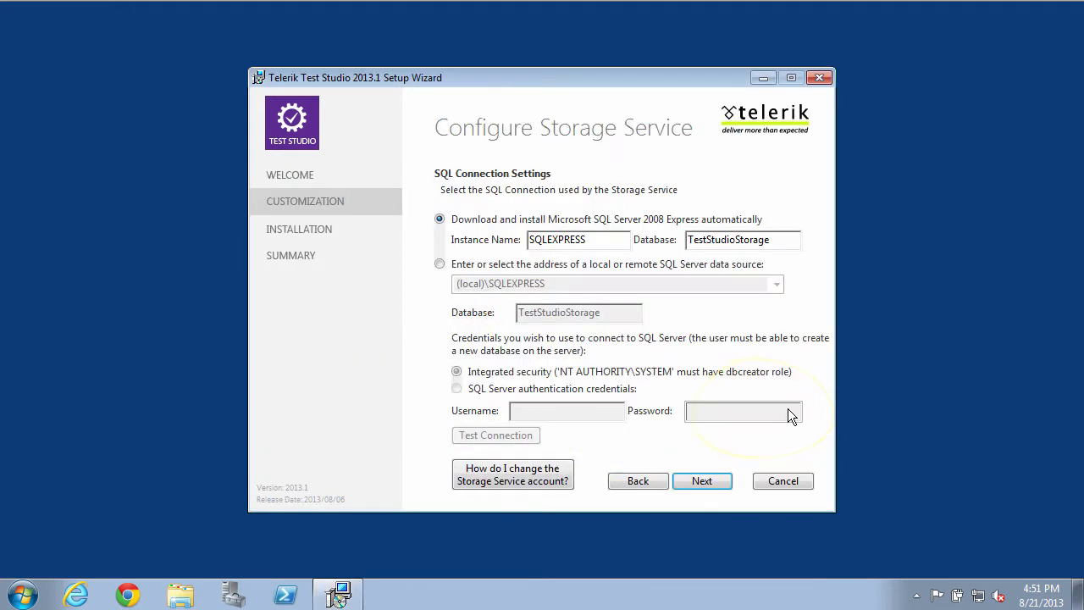
{"action": "left_click", "coordinate": [440, 264]}
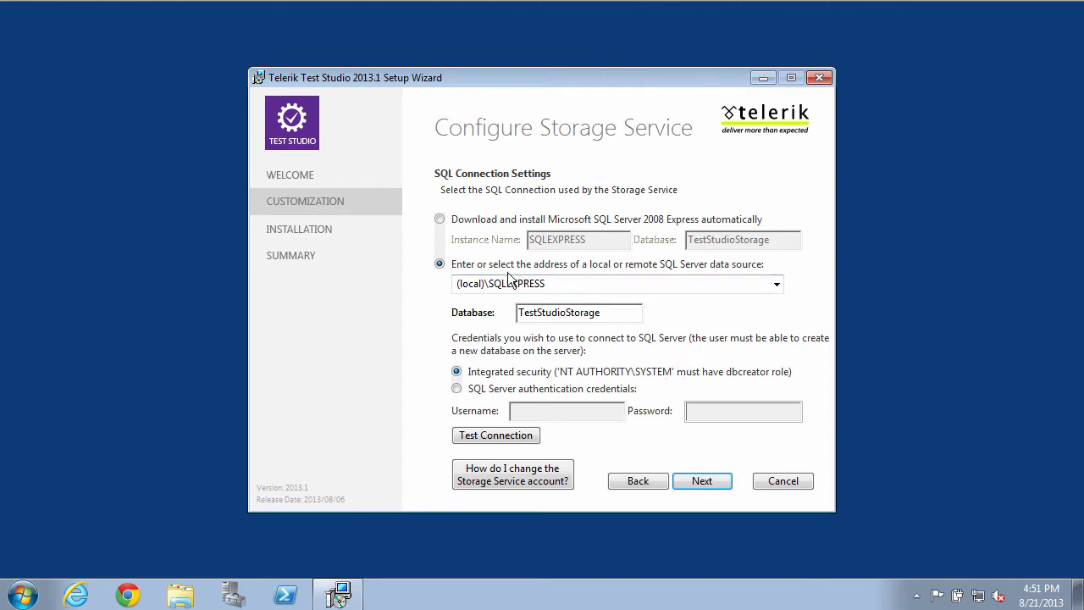
{"action": "left_click", "coordinate": [440, 220]}
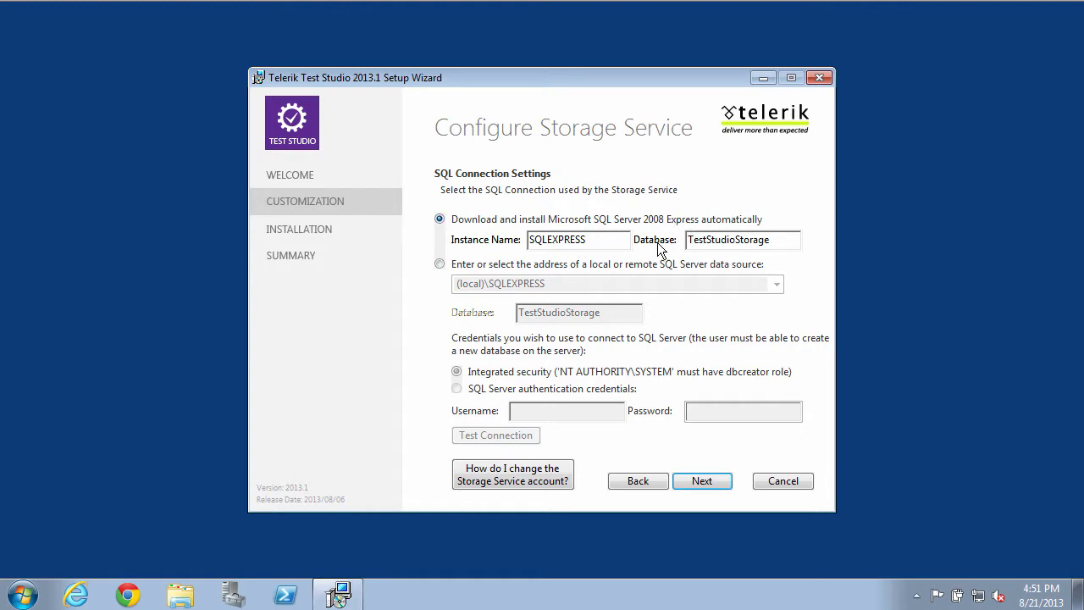
{"action": "left_click", "coordinate": [702, 481]}
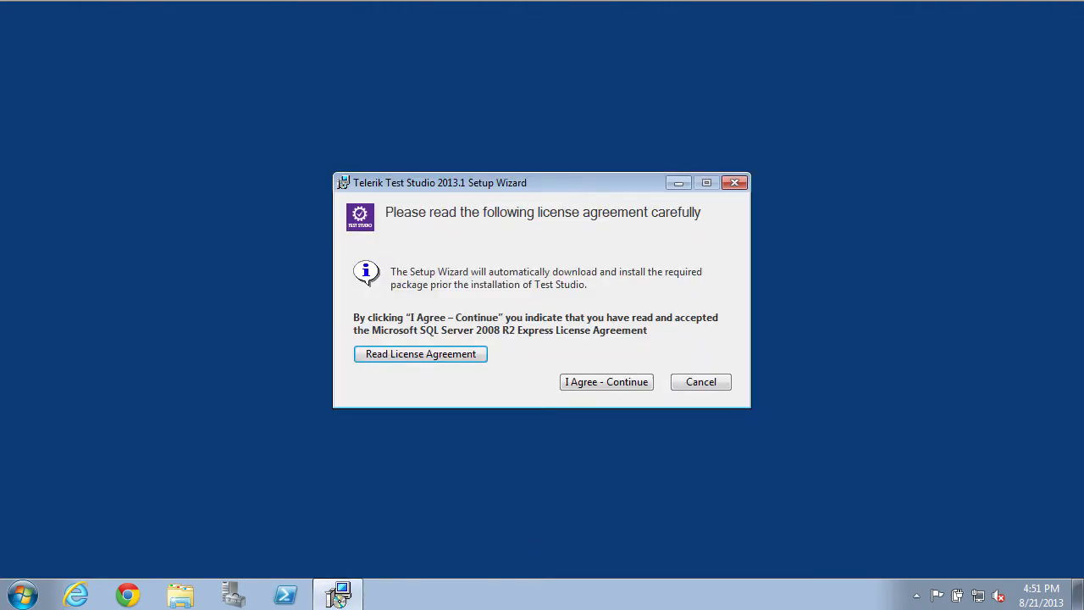
Accept the SQL Server 2008 R2 Express license and finish the setup, launching the Scheduling Server configurator and Test Studio.
{"action": "left_click", "coordinate": [584, 385]}
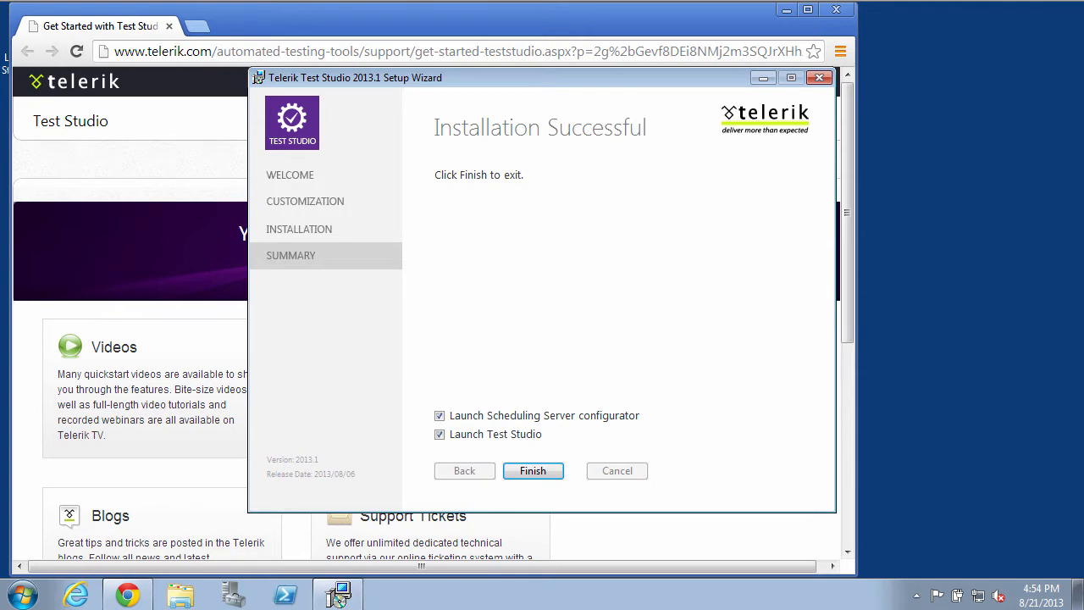
{"action": "left_click", "coordinate": [548, 467]}
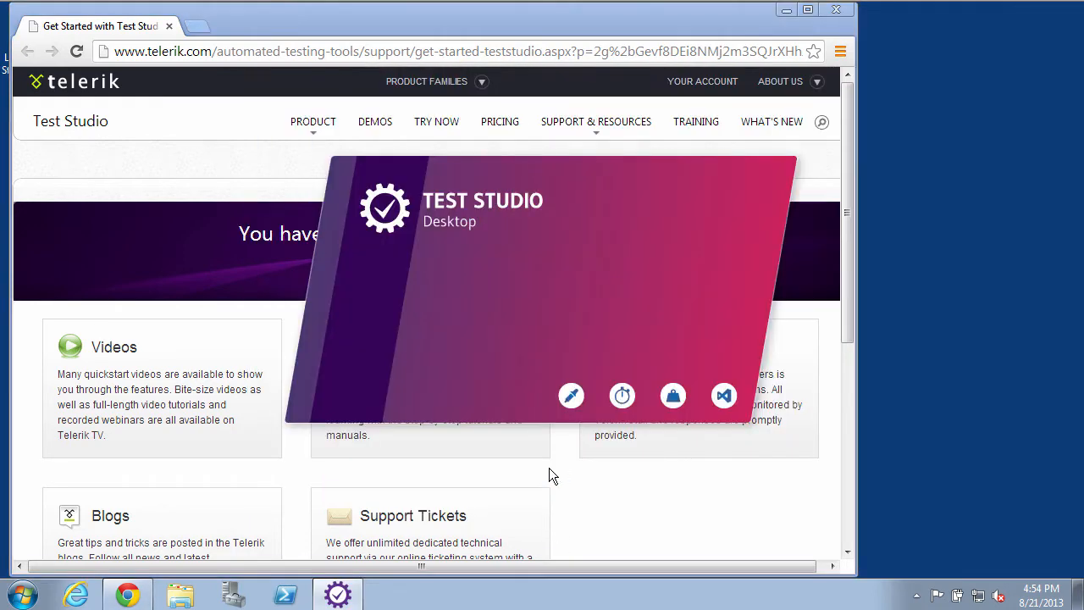
{"action": "left_click", "coordinate": [786, 9]}
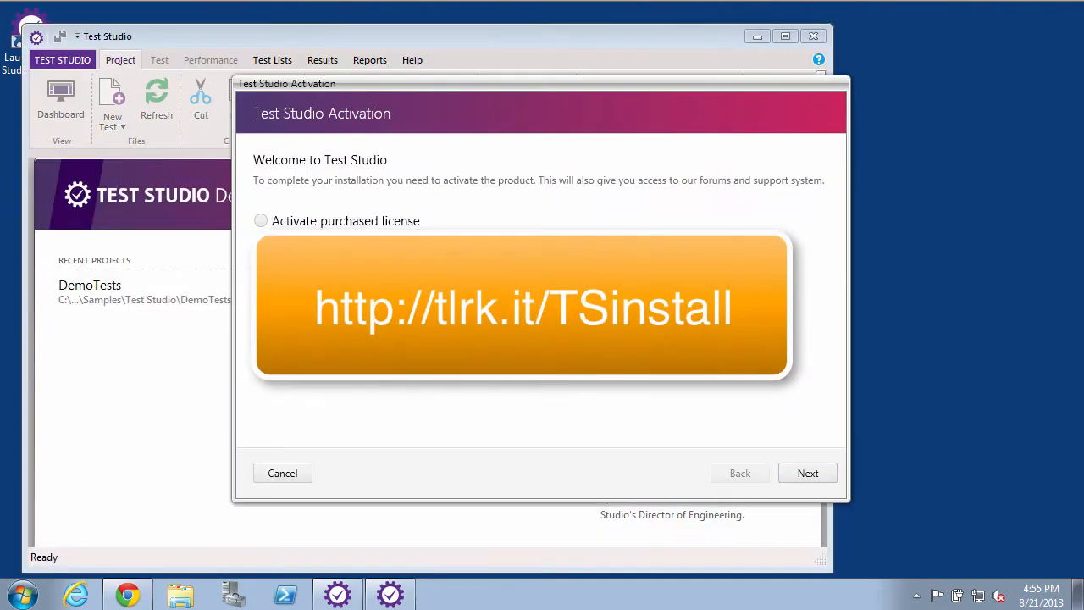
Activate Test Studio with the purchased license and close its main window.
{"action": "left_click", "coordinate": [261, 221]}
{"action": "left_click", "coordinate": [811, 476]}
{"action": "left_click", "coordinate": [819, 475]}
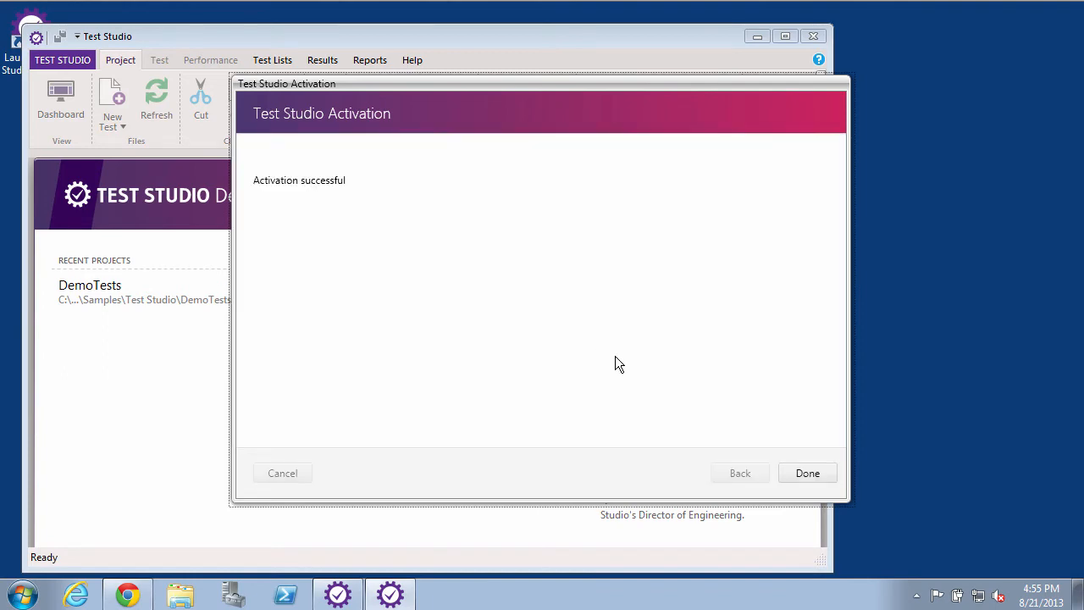
{"action": "left_click", "coordinate": [808, 474]}
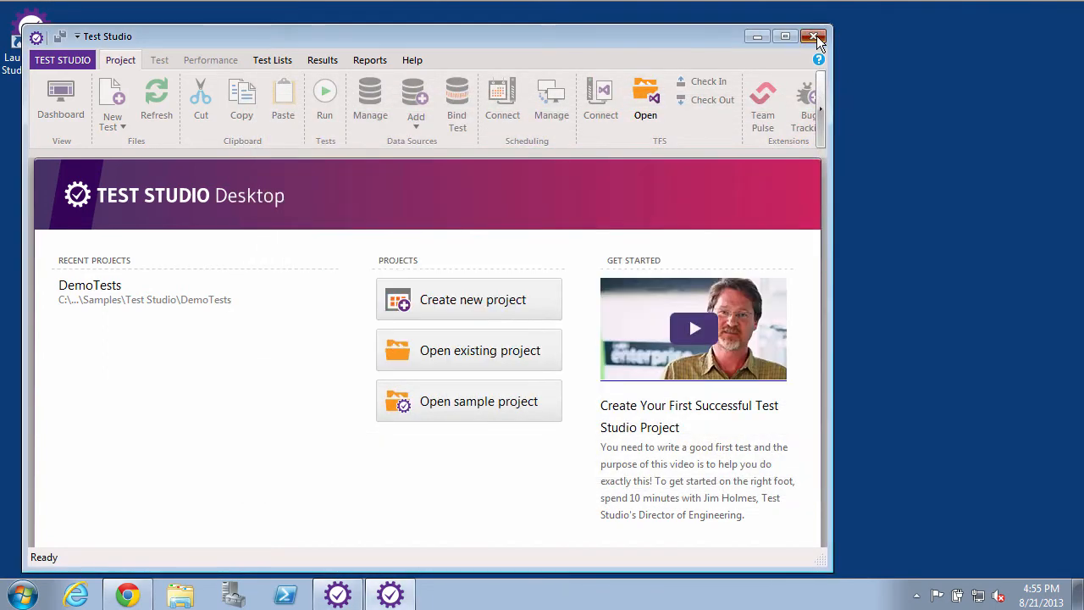
{"action": "left_click", "coordinate": [816, 36]}
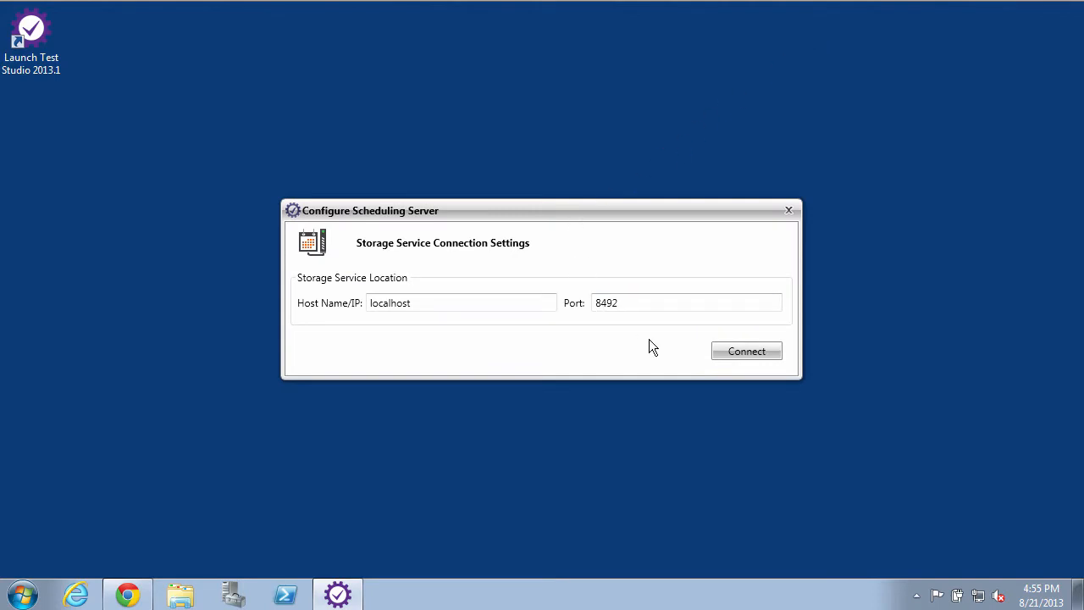
{"action": "left_click", "coordinate": [750, 353]}
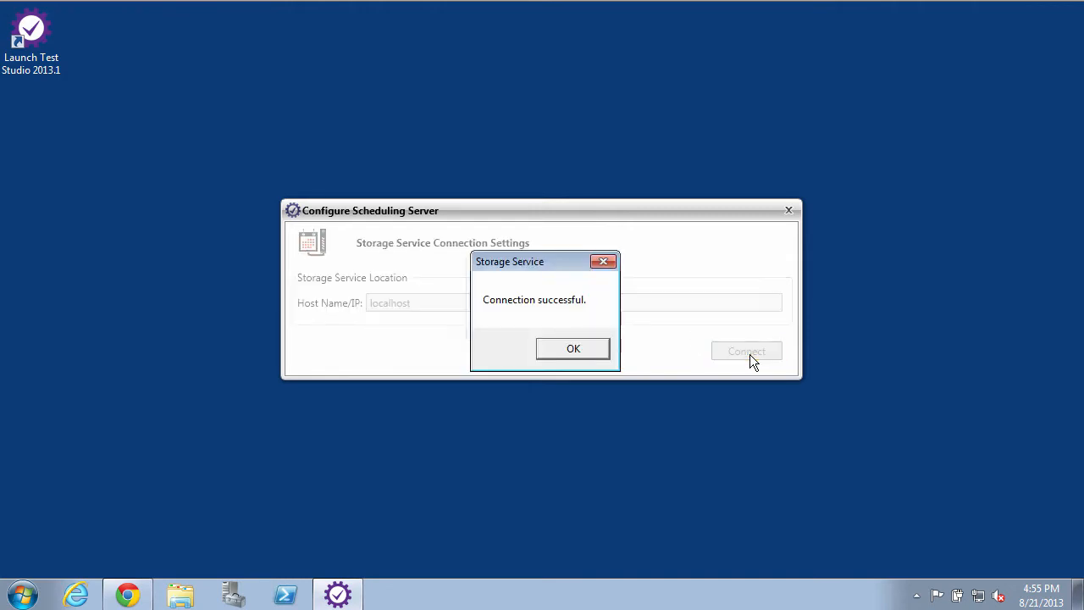
{"action": "left_click", "coordinate": [578, 348]}
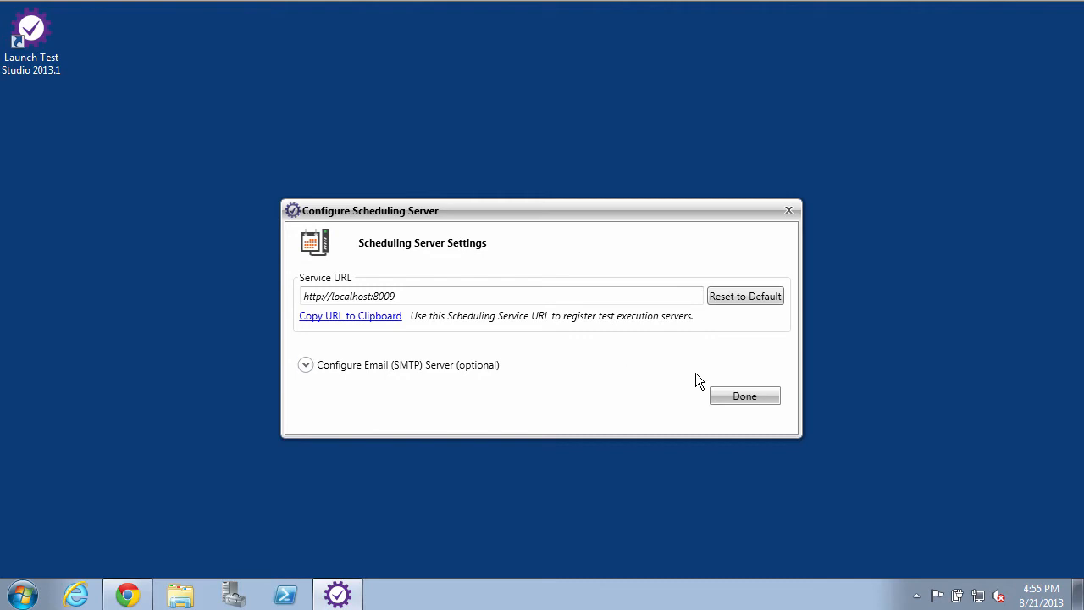
{"action": "left_click", "coordinate": [745, 396]}
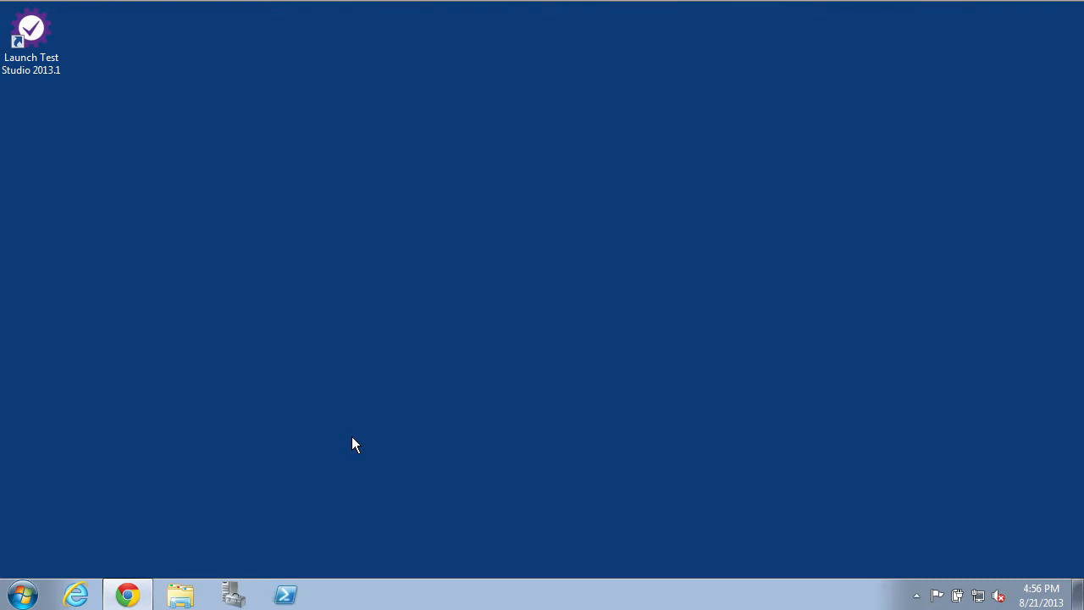
Start the Execution Server from Telerik's Test Execution 2013.1 programs.
{"action": "left_click", "coordinate": [22, 594]}
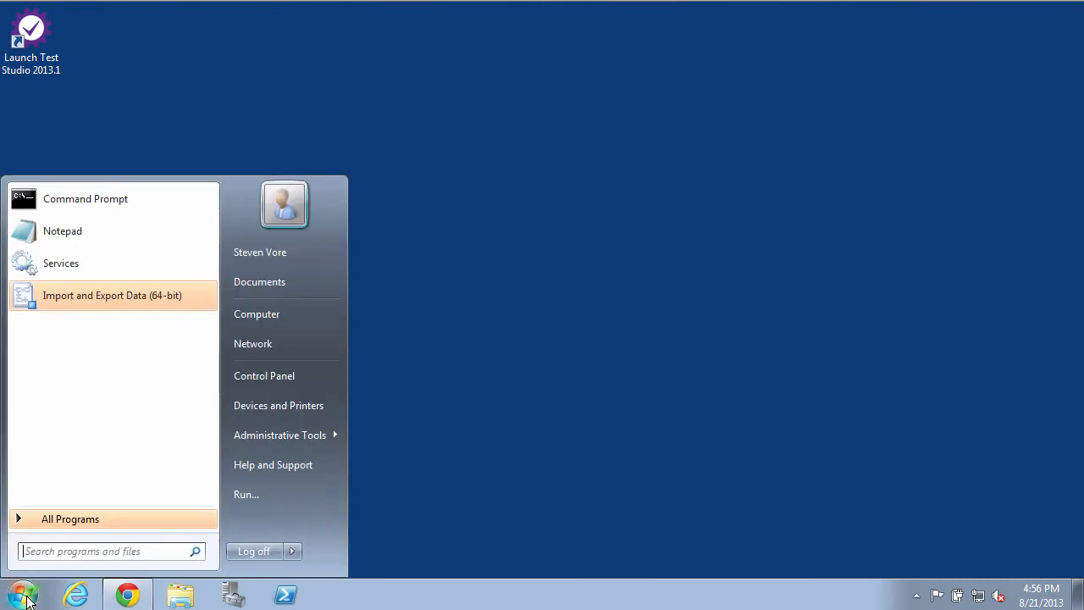
{"action": "left_click", "coordinate": [54, 518]}
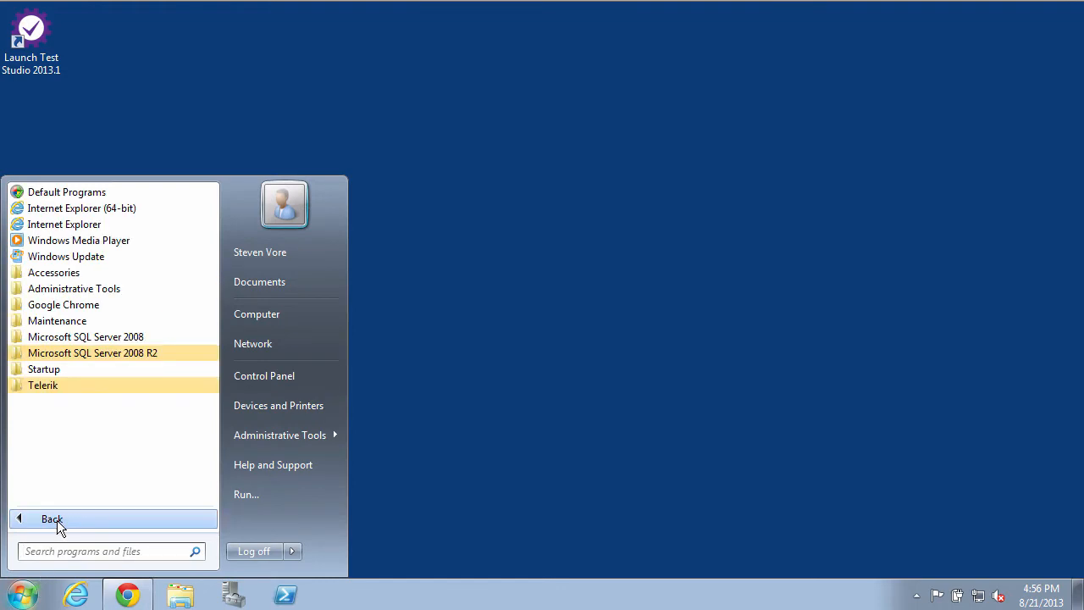
{"action": "left_click", "coordinate": [63, 386]}
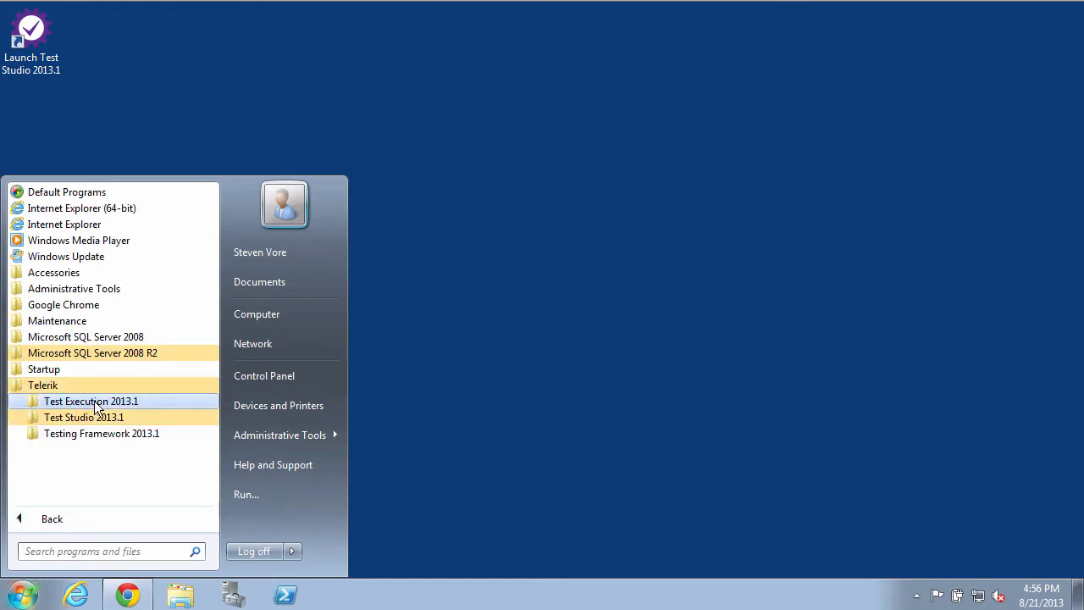
{"action": "left_click", "coordinate": [95, 405]}
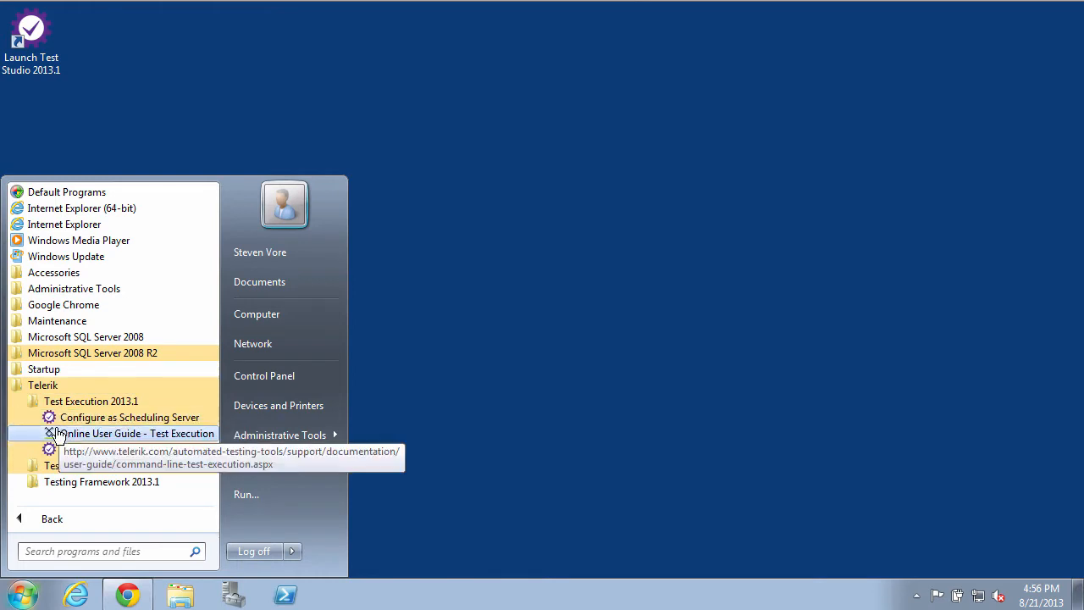
{"action": "left_click", "coordinate": [85, 451]}
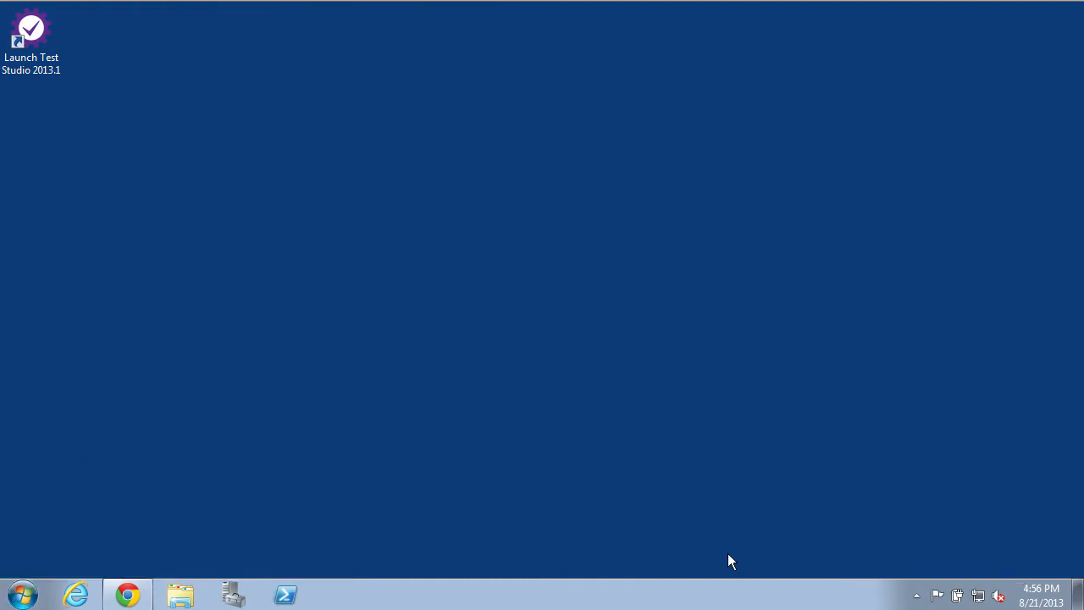
Show the running Test Runner, examine its execution details and start-up option, and close its window.
{"action": "left_click", "coordinate": [915, 594]}
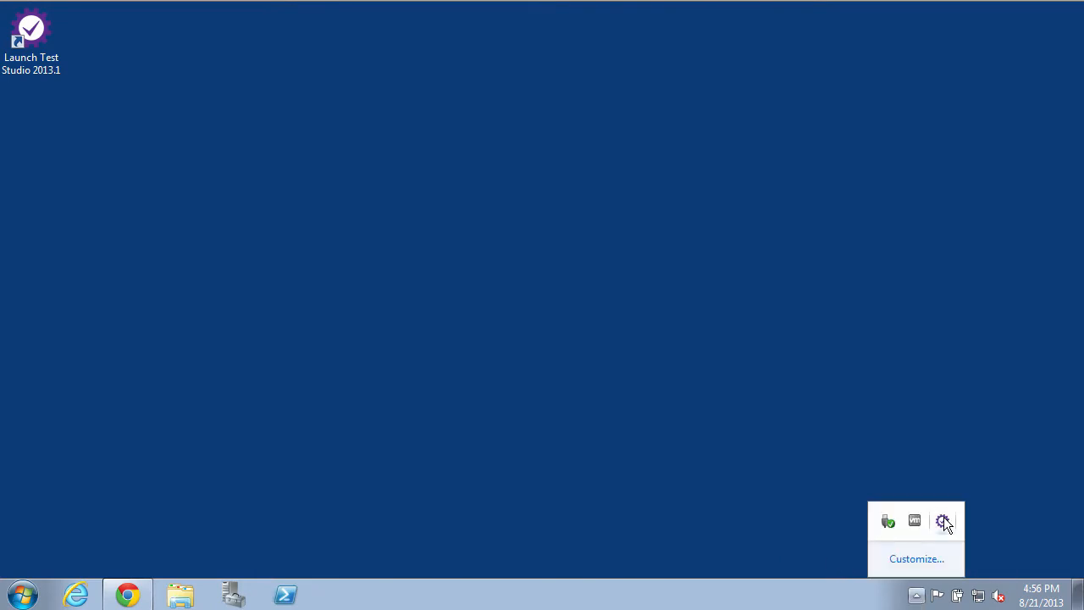
{"action": "right_click", "coordinate": [943, 520]}
{"action": "left_click", "coordinate": [934, 530]}
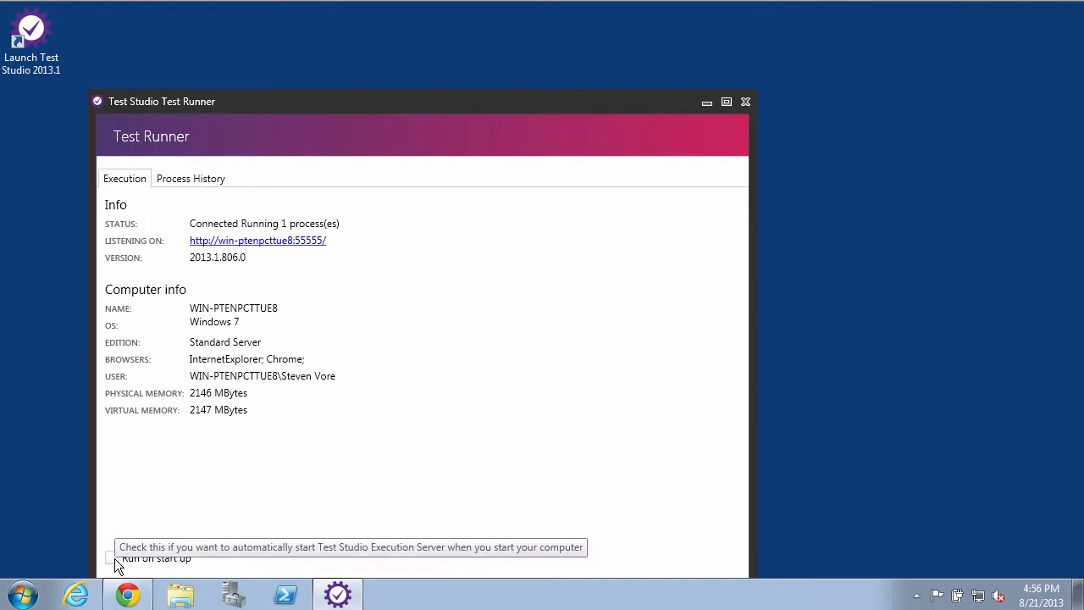
{"action": "left_click", "coordinate": [745, 102]}
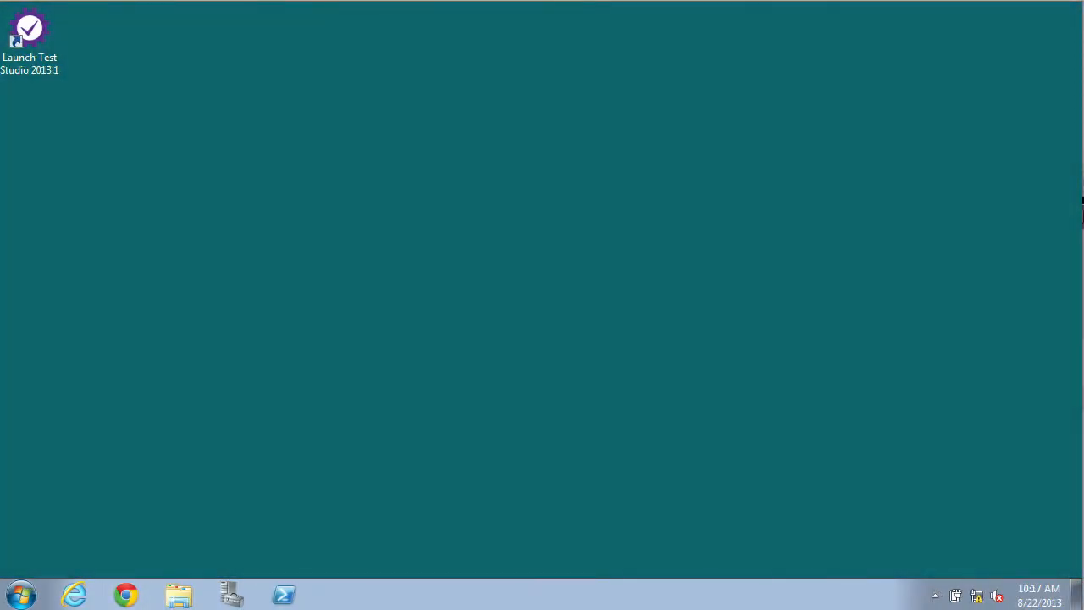
Start the Test Execution 2013.1 Execution Server on the execution-only machine and show its Test Runner window.
{"action": "left_click", "coordinate": [18, 598]}
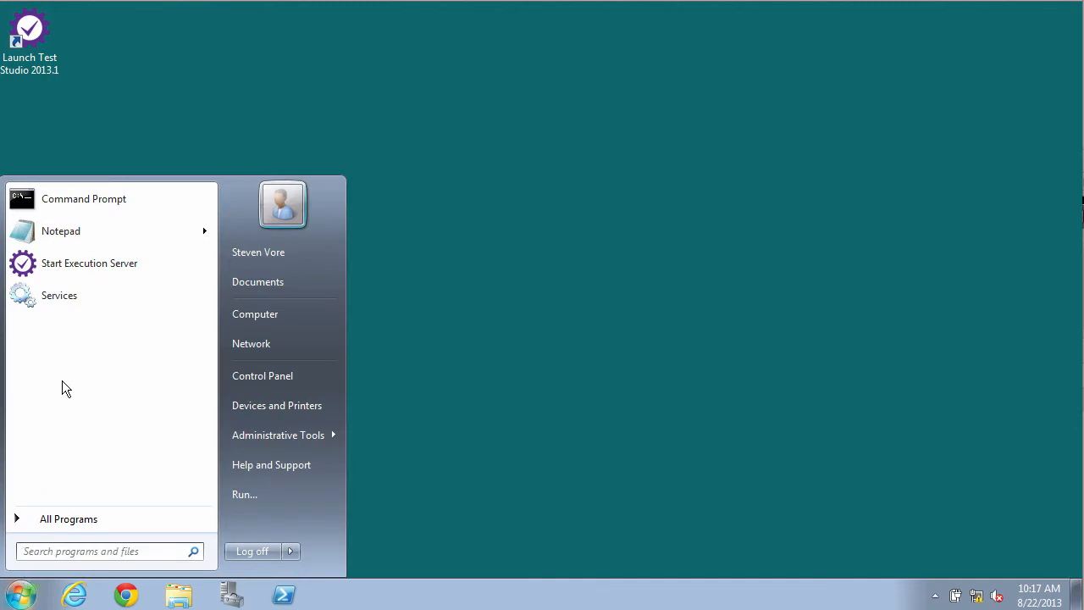
{"action": "left_click", "coordinate": [37, 519]}
{"action": "left_click", "coordinate": [43, 354]}
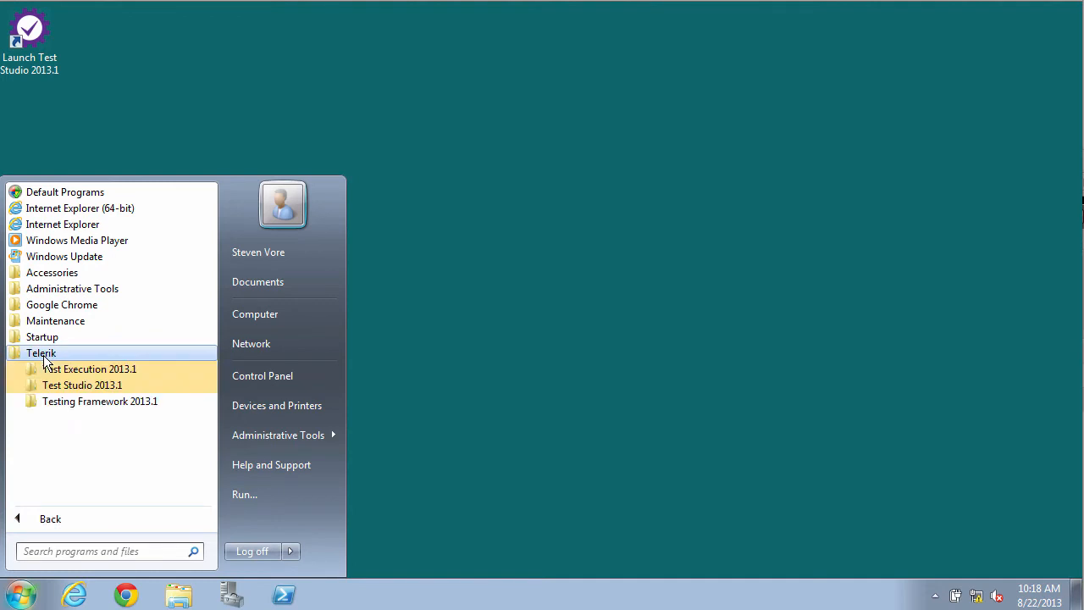
{"action": "left_click", "coordinate": [59, 370]}
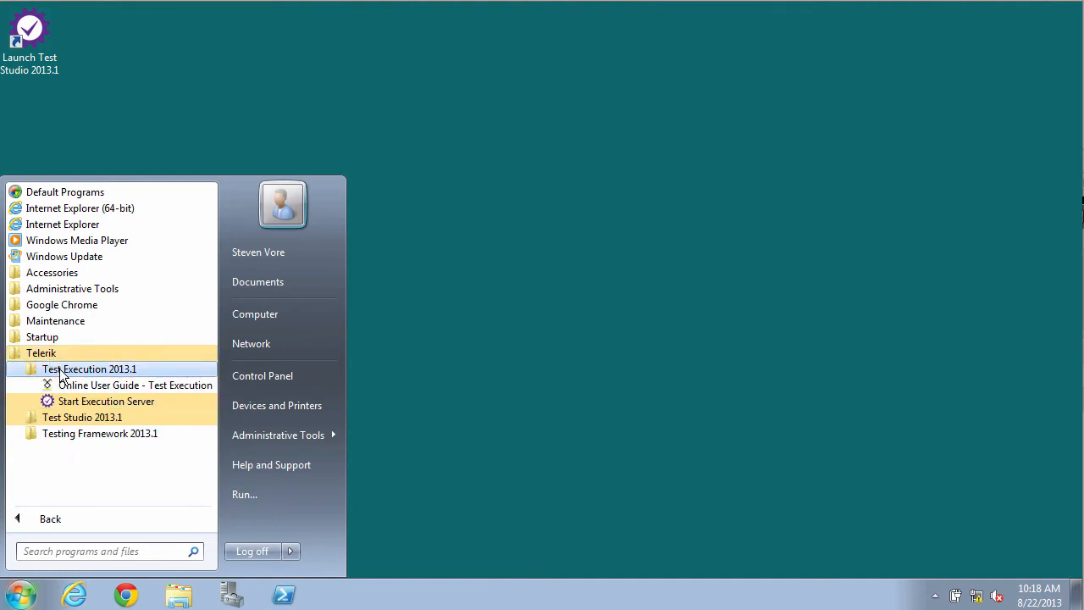
{"action": "left_click", "coordinate": [124, 404]}
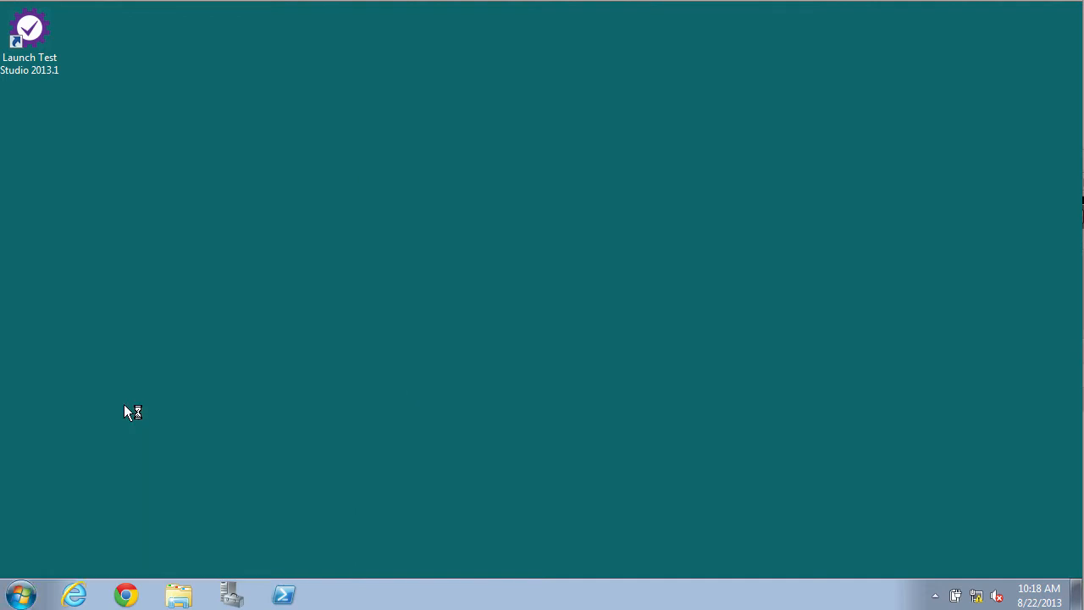
{"action": "left_click", "coordinate": [935, 595]}
{"action": "right_click", "coordinate": [962, 522]}
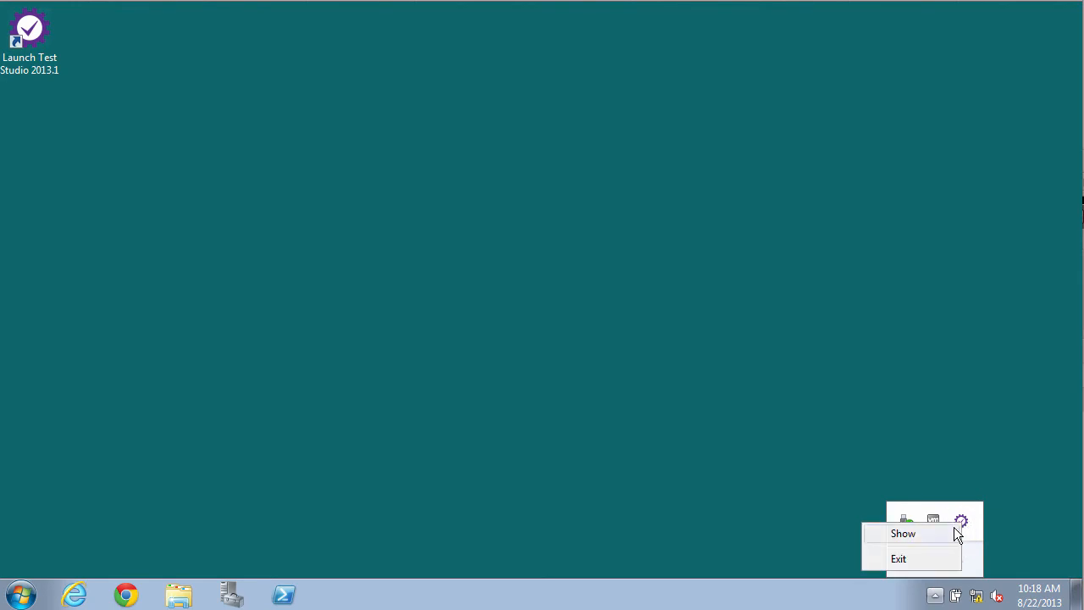
{"action": "left_click", "coordinate": [895, 540]}
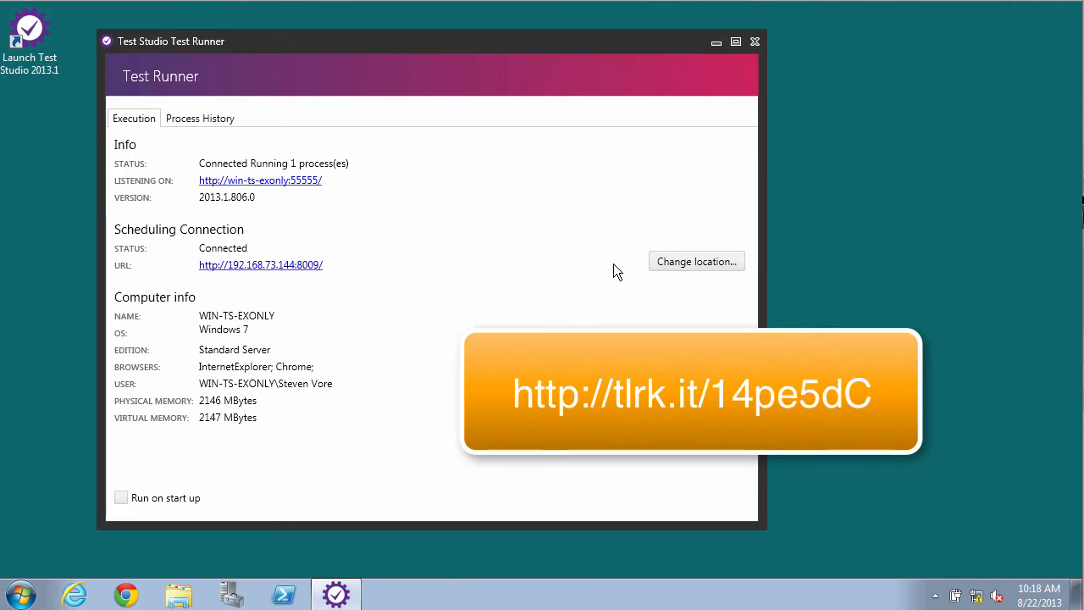
{"action": "left_click", "coordinate": [678, 261]}
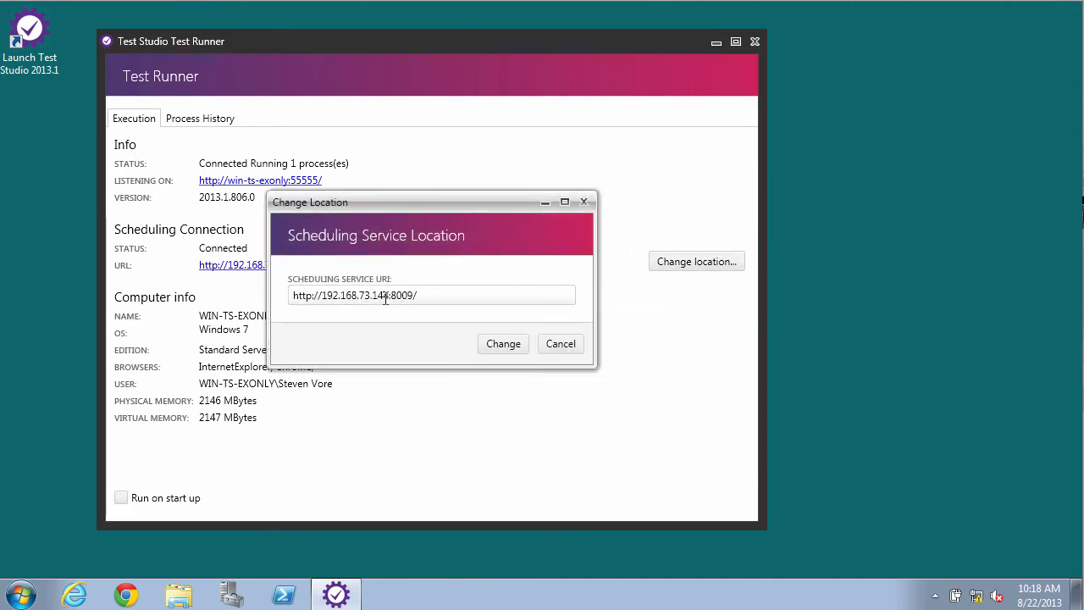
{"action": "left_click_drag", "start_coordinate": [322, 297], "coordinate": [388, 294]}
{"action": "key", "text": "ctrl+c"}
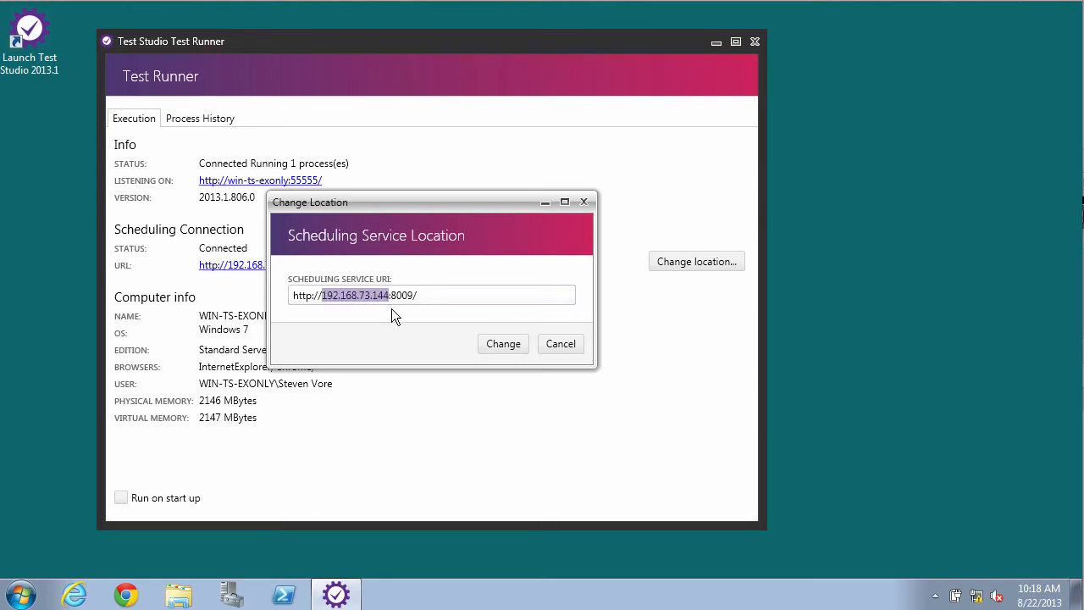
{"action": "left_click", "coordinate": [506, 343]}
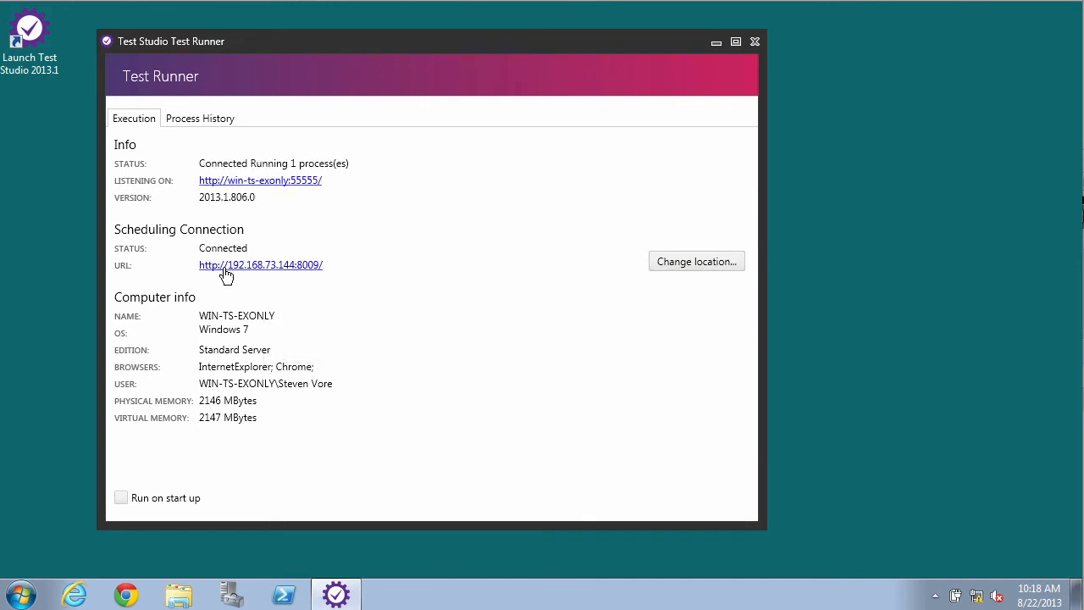
{"action": "left_click", "coordinate": [237, 265]}
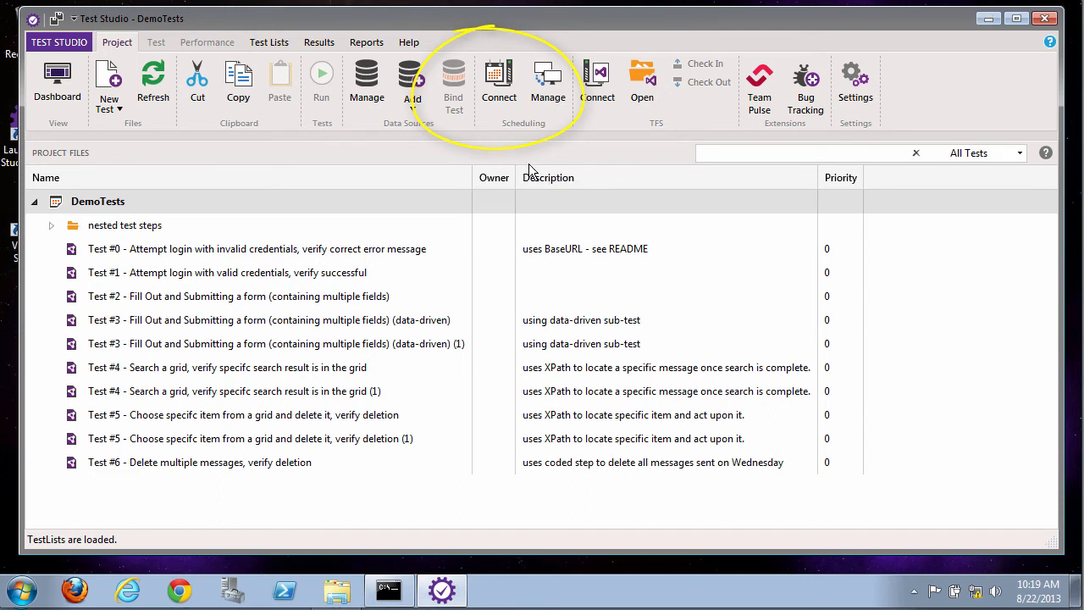
Connect the DemoTests project in Test Studio to the remote scheduling server 192.168.73.144 on port 8009.
{"action": "left_click", "coordinate": [498, 84]}
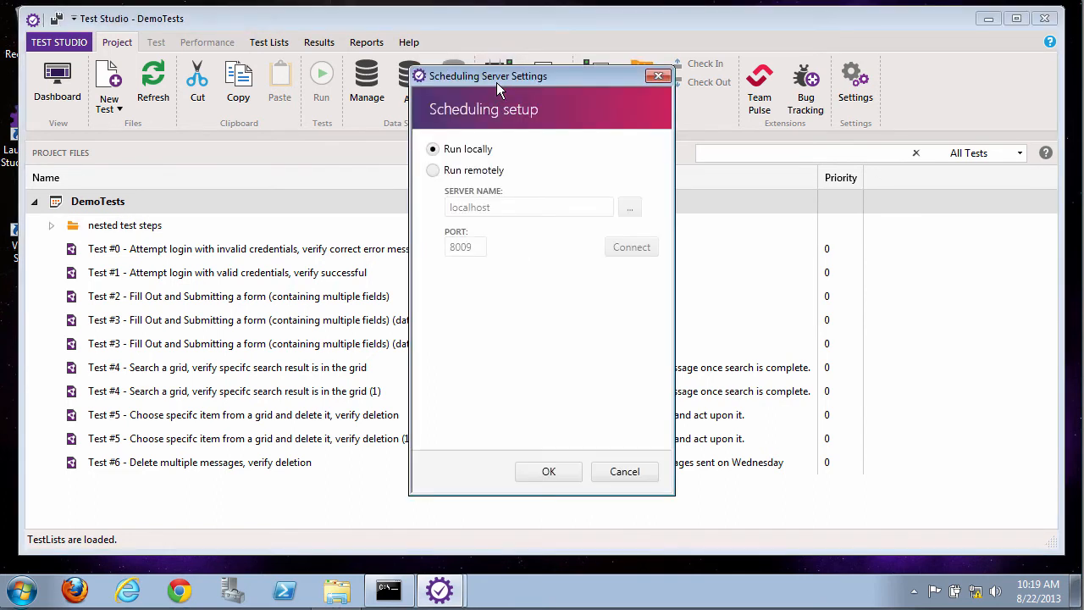
{"action": "left_click", "coordinate": [432, 171]}
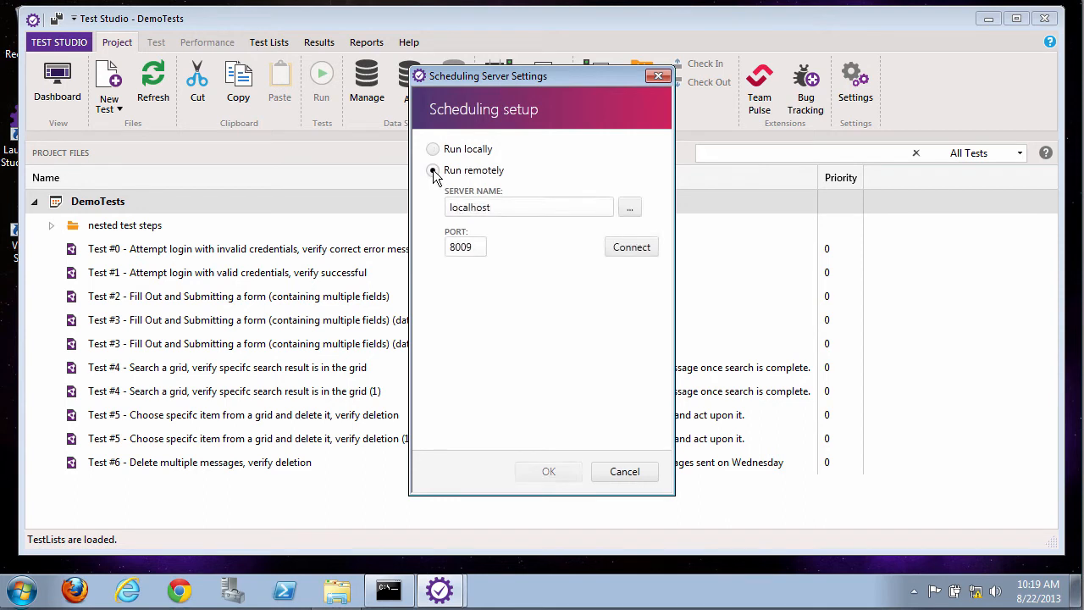
{"action": "left_click", "coordinate": [508, 209]}
{"action": "left_click_drag", "start_coordinate": [500, 206], "coordinate": [419, 203]}
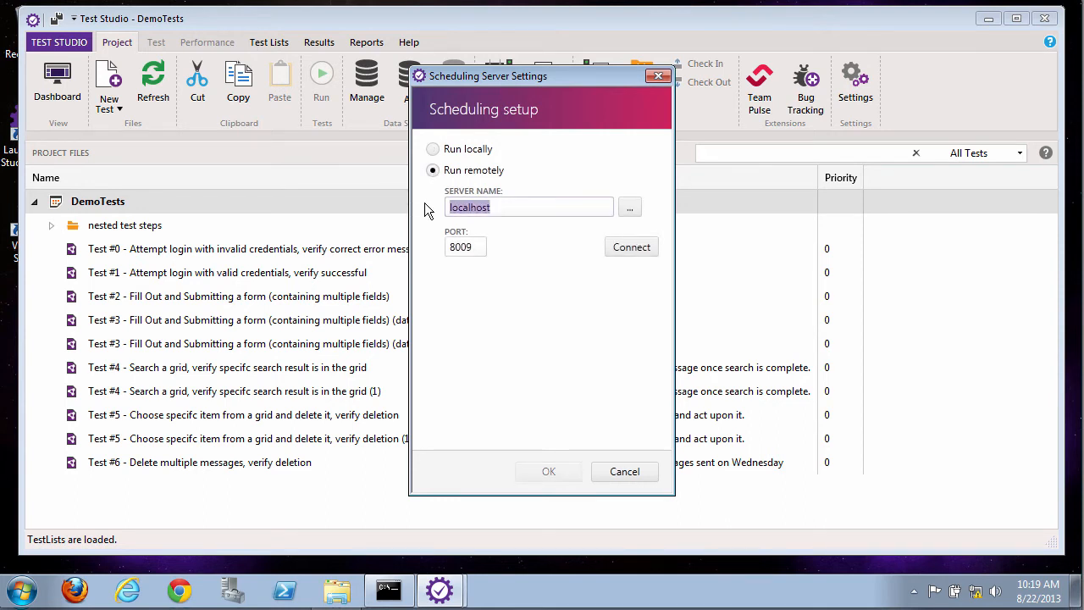
{"action": "key", "text": "ctrl+v"}
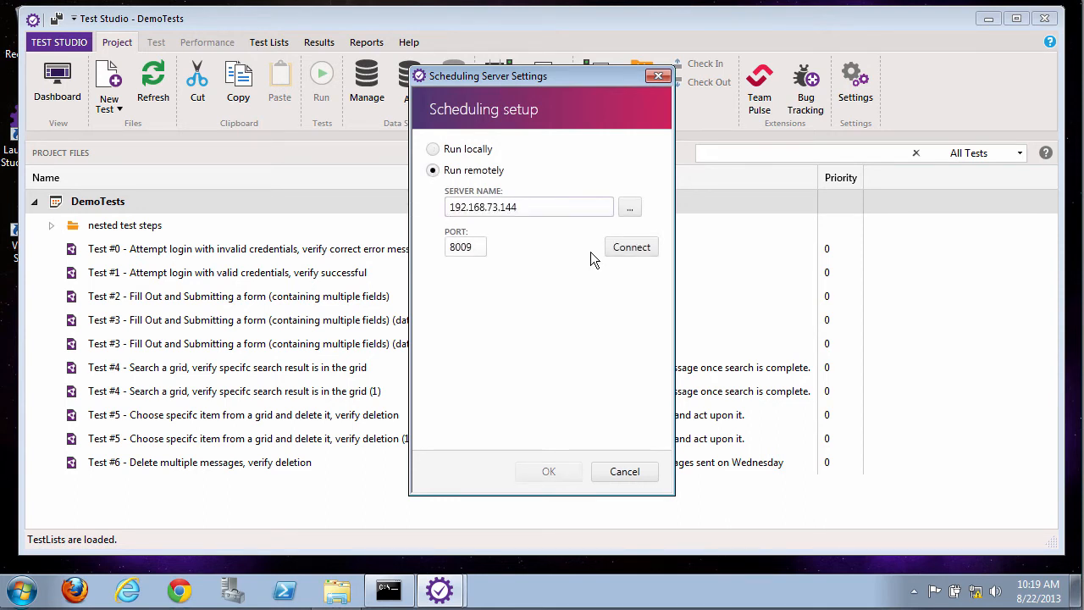
{"action": "left_click", "coordinate": [637, 252]}
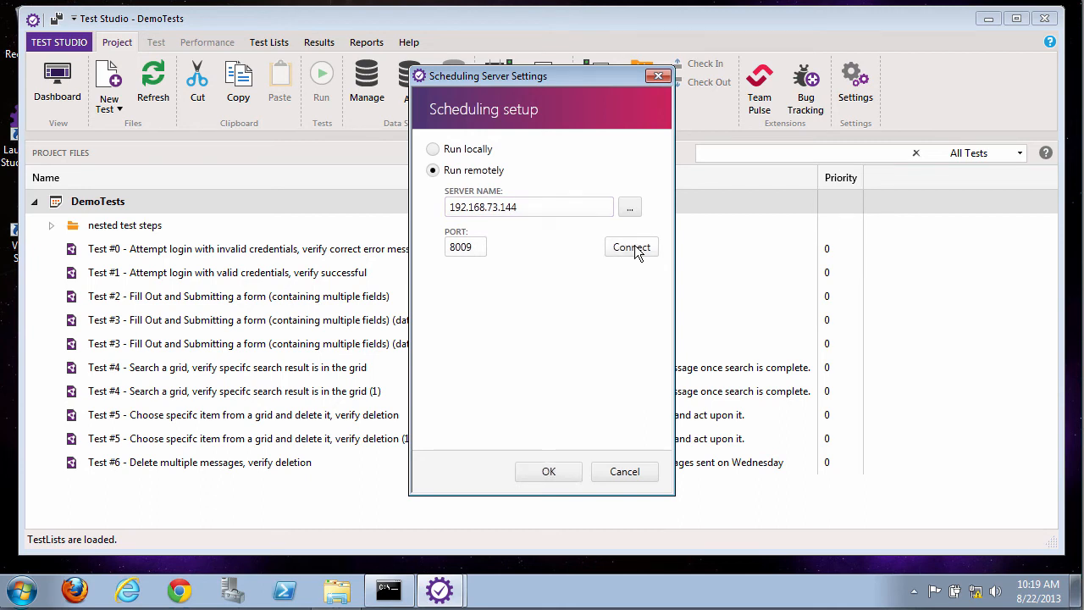
{"action": "left_click", "coordinate": [549, 472]}
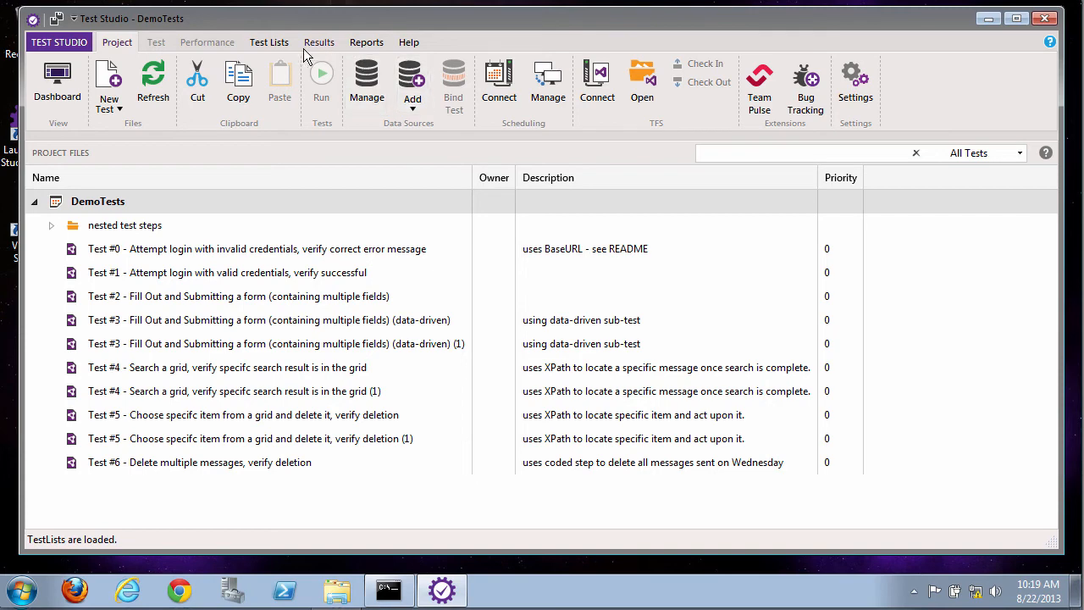
Set up a remote run of the All tests list on the computers win-ptenpcttue8 and win-ts-exonly.
{"action": "left_click", "coordinate": [268, 47]}
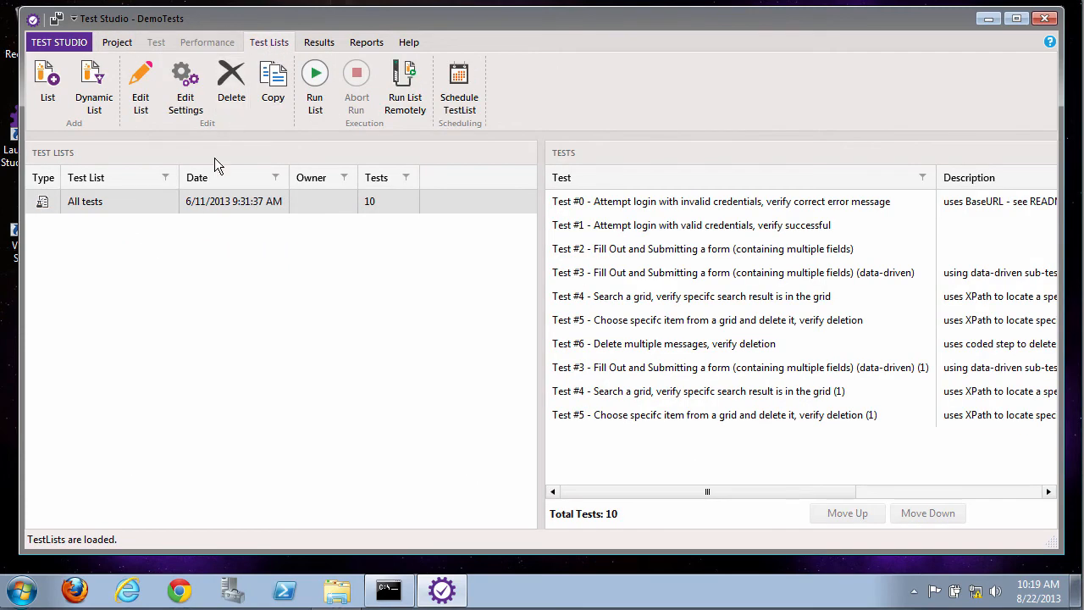
{"action": "left_click", "coordinate": [176, 212]}
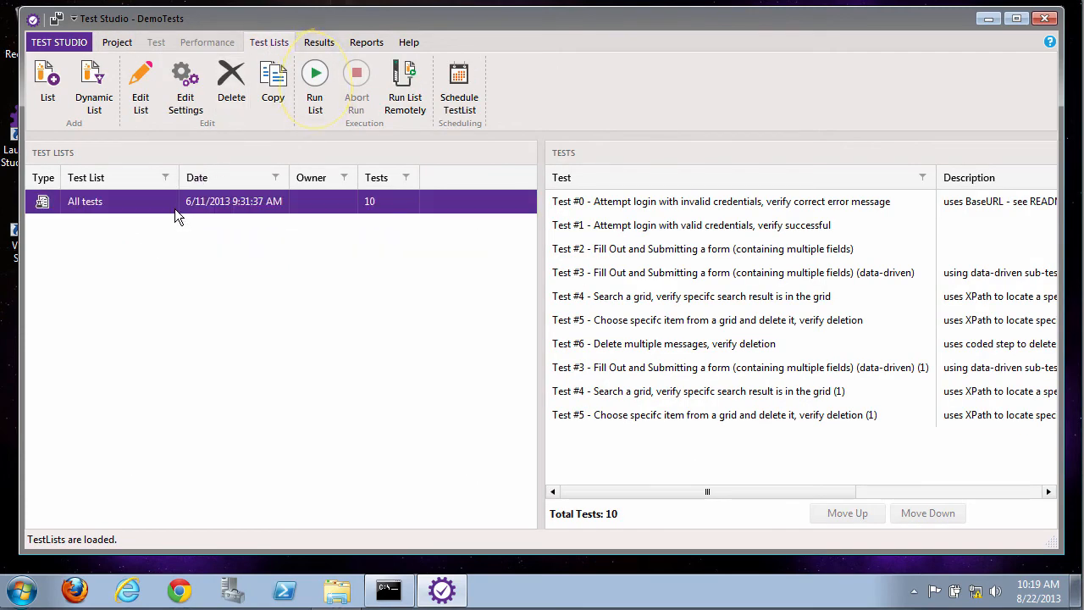
{"action": "left_click", "coordinate": [407, 78]}
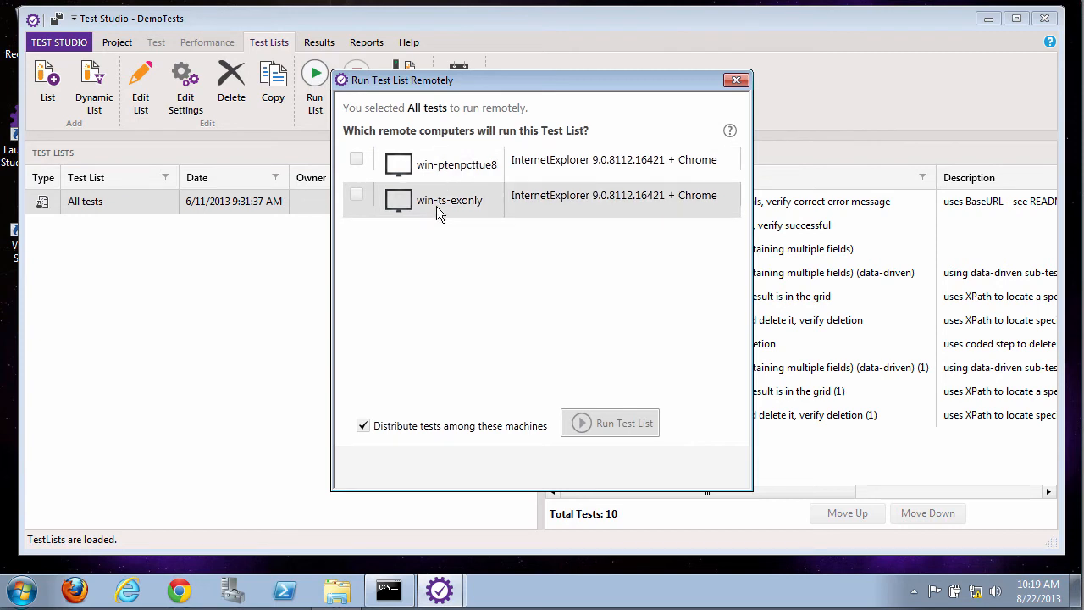
{"action": "left_click", "coordinate": [358, 162]}
{"action": "left_click", "coordinate": [356, 198]}
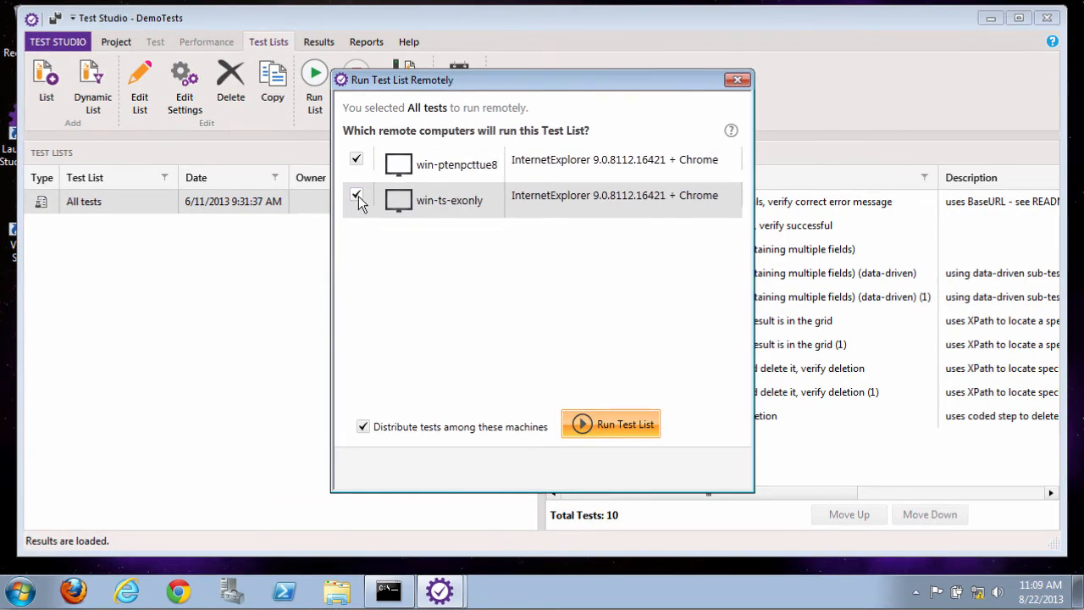
Start the distributed remote run of the test list and bring both execution servers' Test Runner windows into view.
{"action": "left_click", "coordinate": [603, 423]}
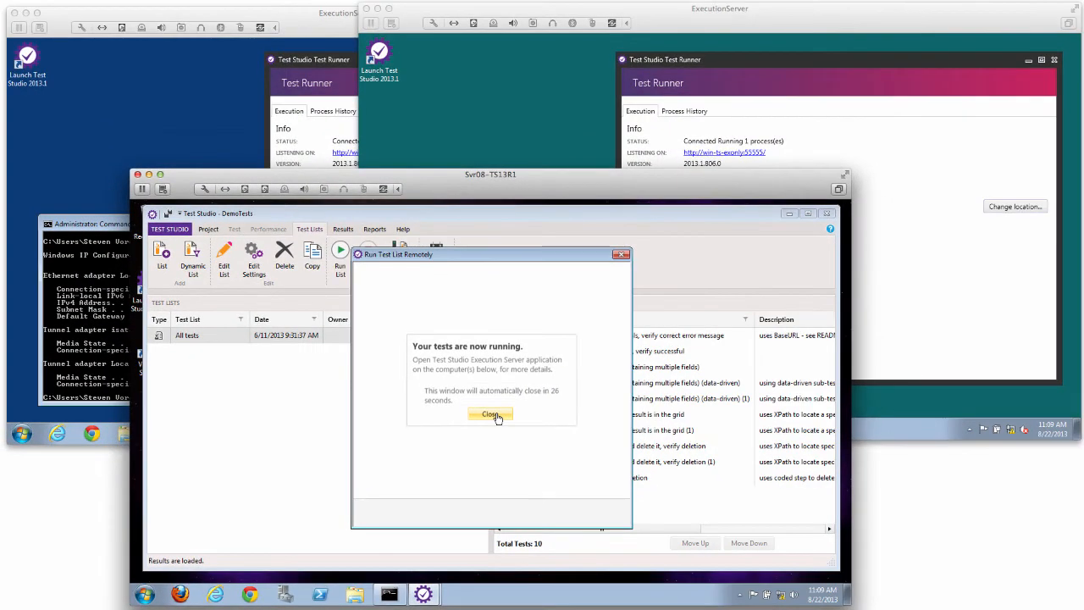
{"action": "left_click", "coordinate": [494, 414]}
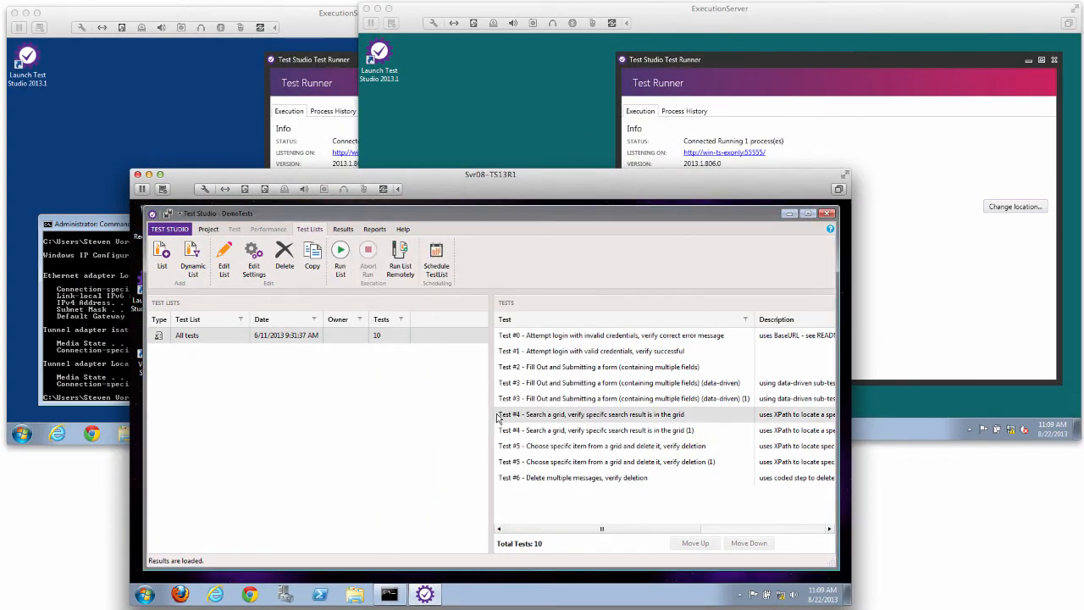
{"action": "left_click", "coordinate": [655, 26]}
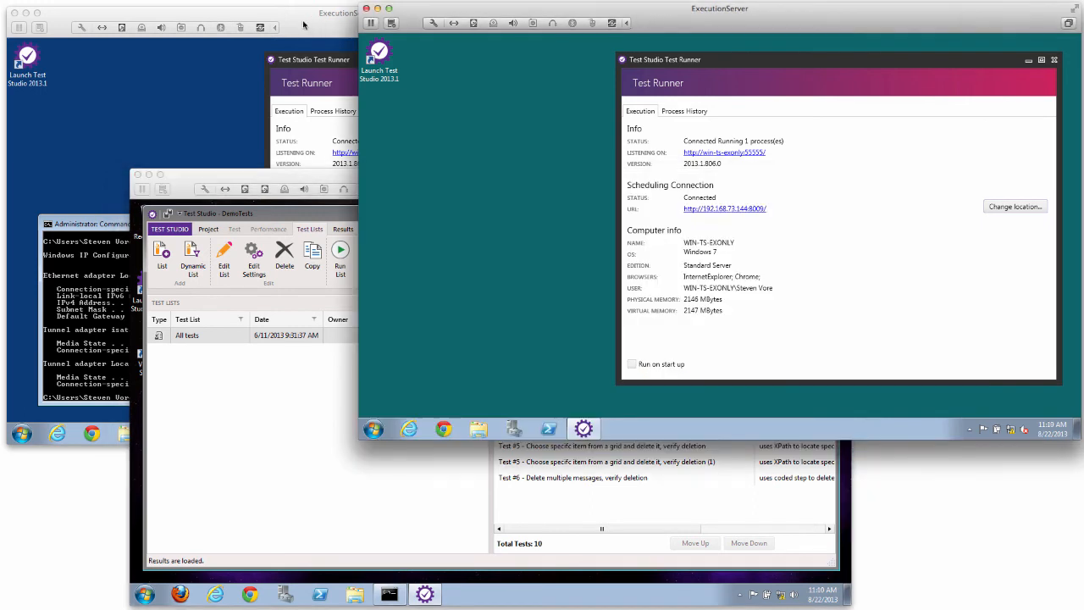
{"action": "left_click", "coordinate": [303, 25]}
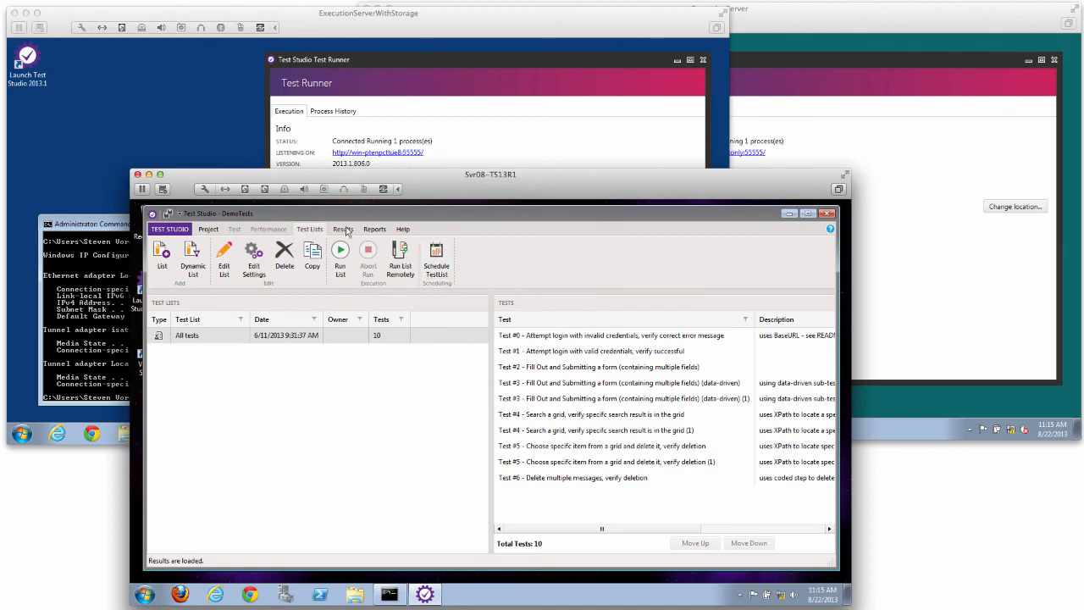
Review the All tests results from 8/22/2013 10:49 AM, including Test #1, and open the 11:09 AM run's results.
{"action": "left_click", "coordinate": [343, 230]}
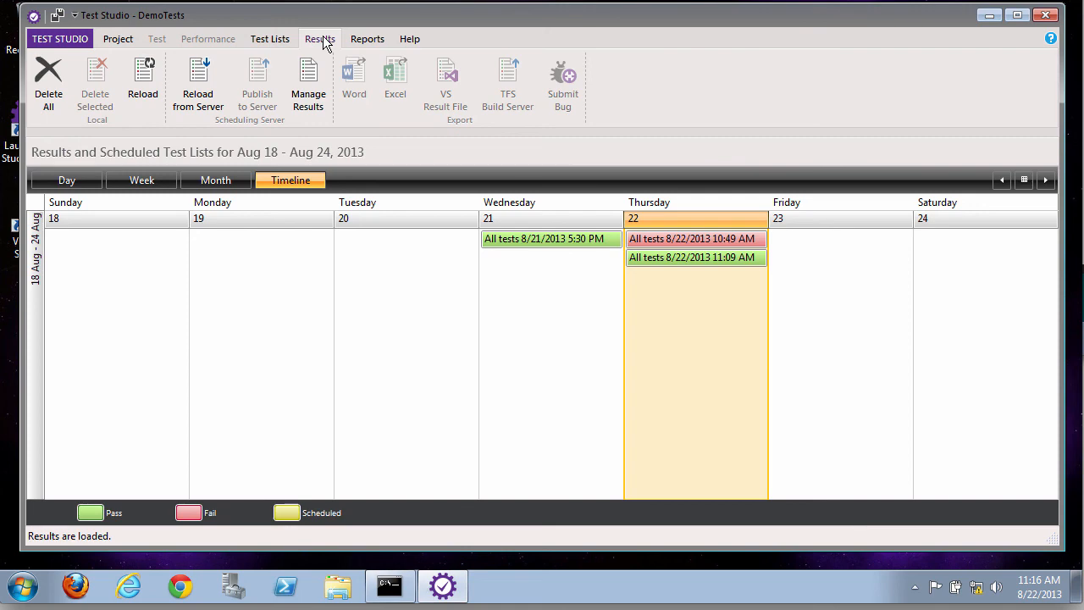
{"action": "left_click", "coordinate": [721, 239]}
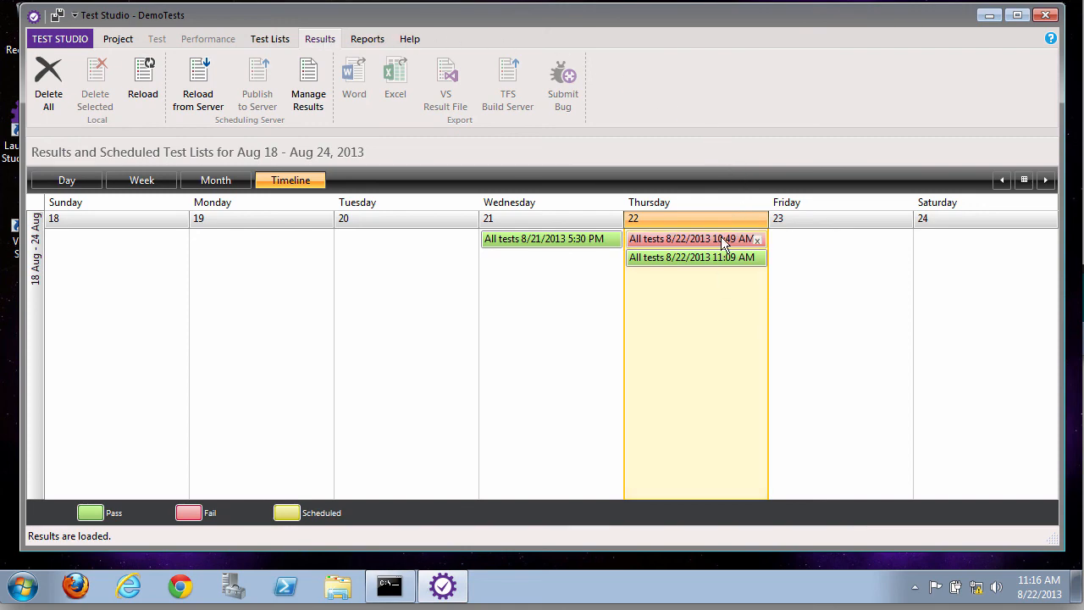
{"action": "double_click", "coordinate": [721, 238]}
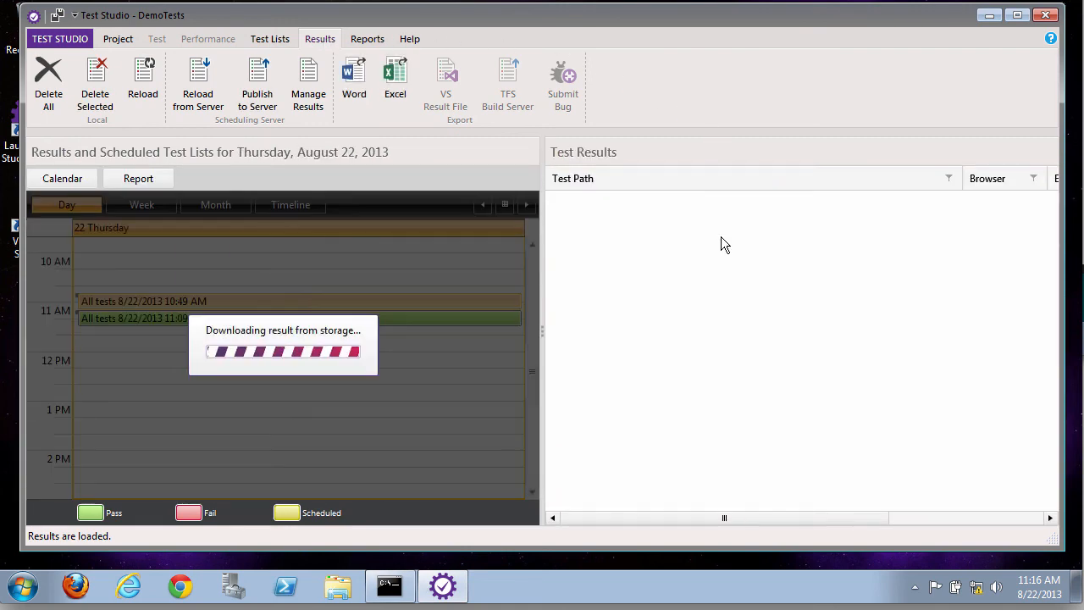
{"action": "left_click_drag", "start_coordinate": [543, 284], "coordinate": [305, 291]}
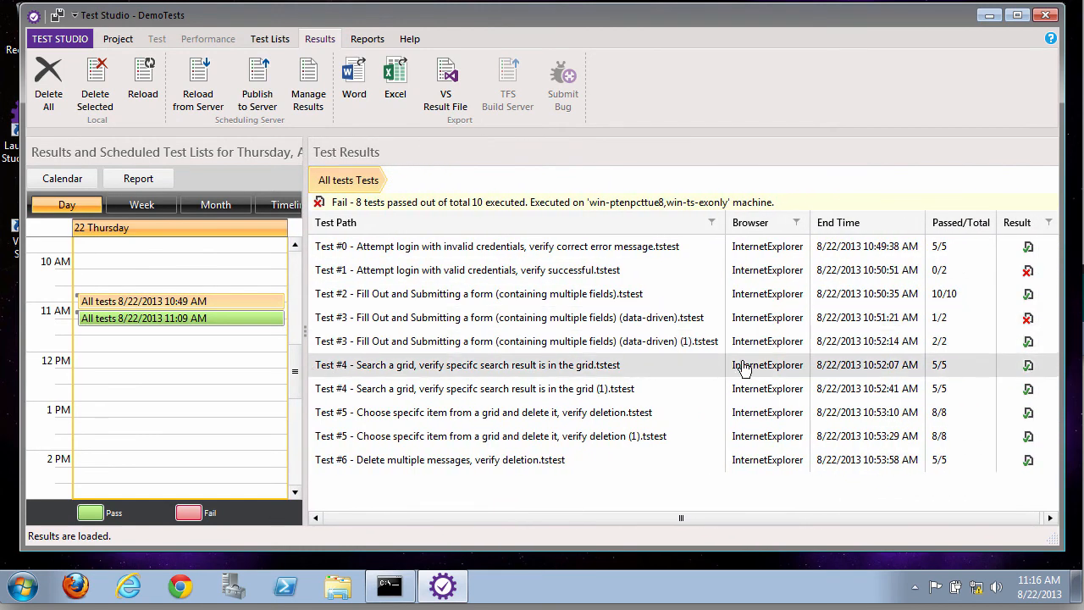
{"action": "left_click", "coordinate": [1027, 273]}
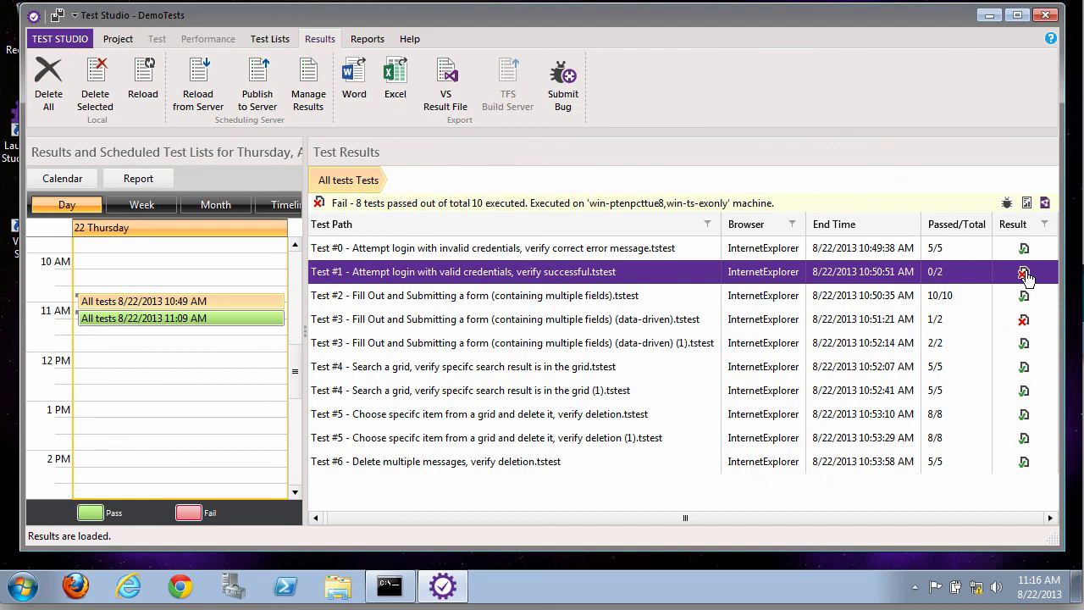
{"action": "left_click", "coordinate": [238, 318]}
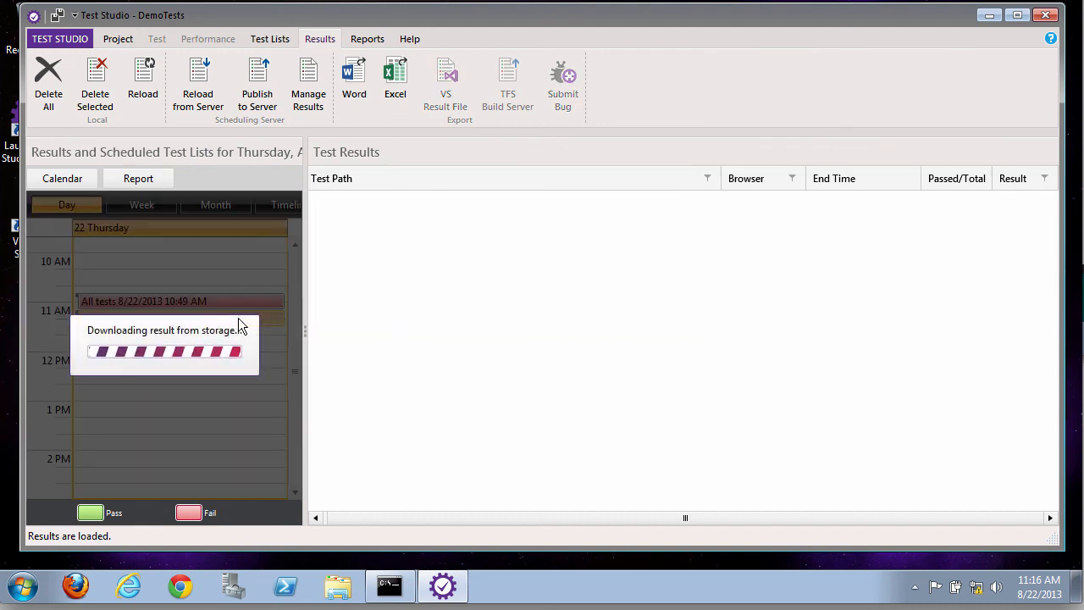